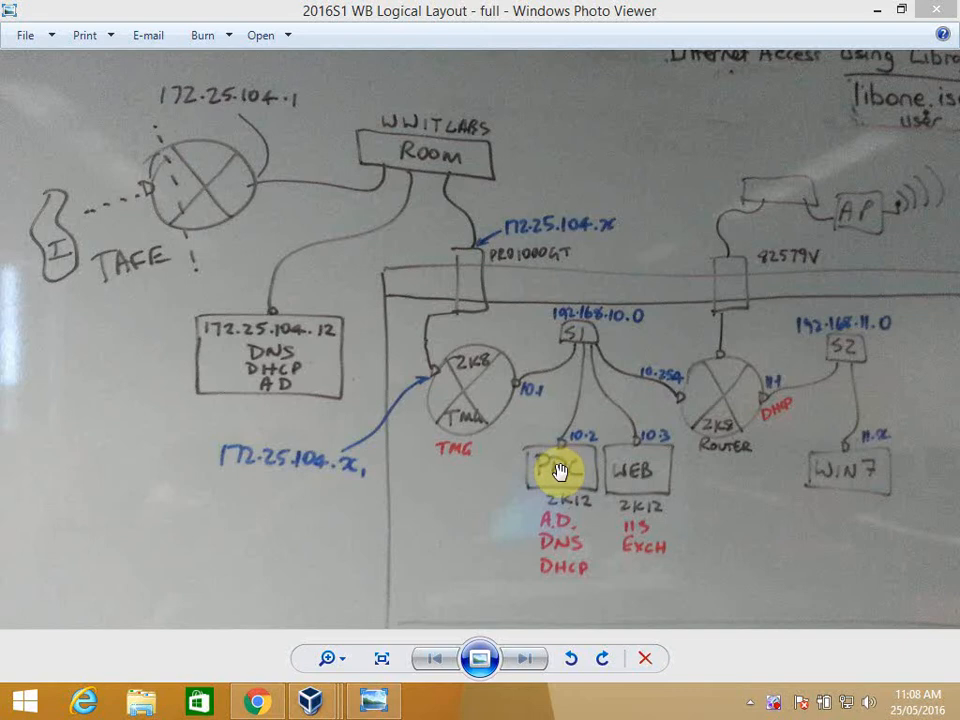
- Switch to the PDC virtual machine and examine the department and city organizational units from Dentists through Tokyo
mouse_move(325, 708)
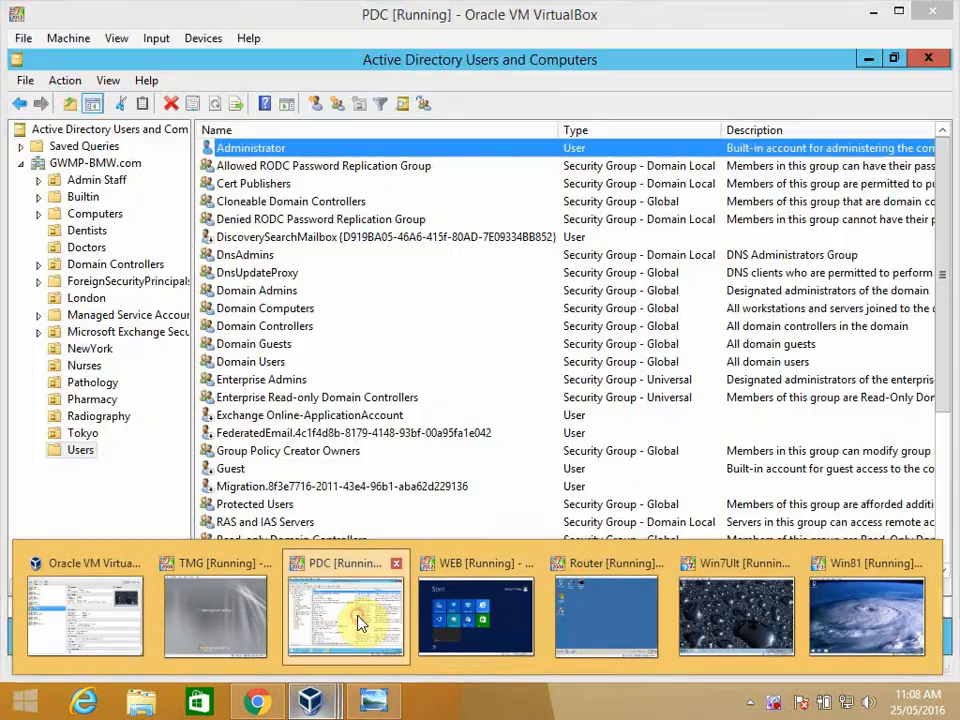
click(360, 620)
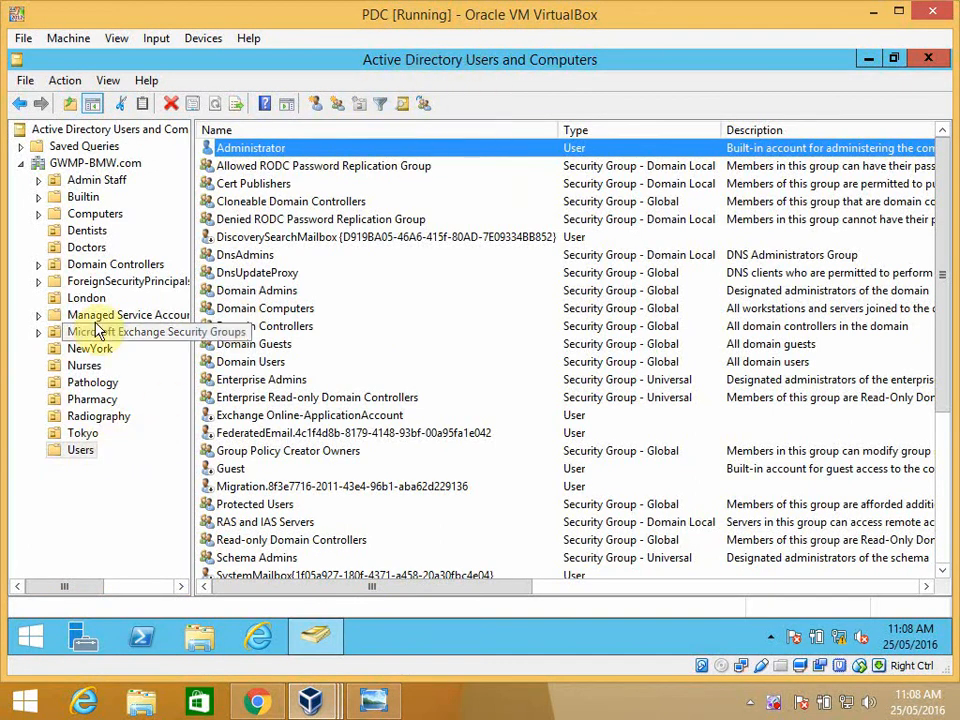
click(100, 231)
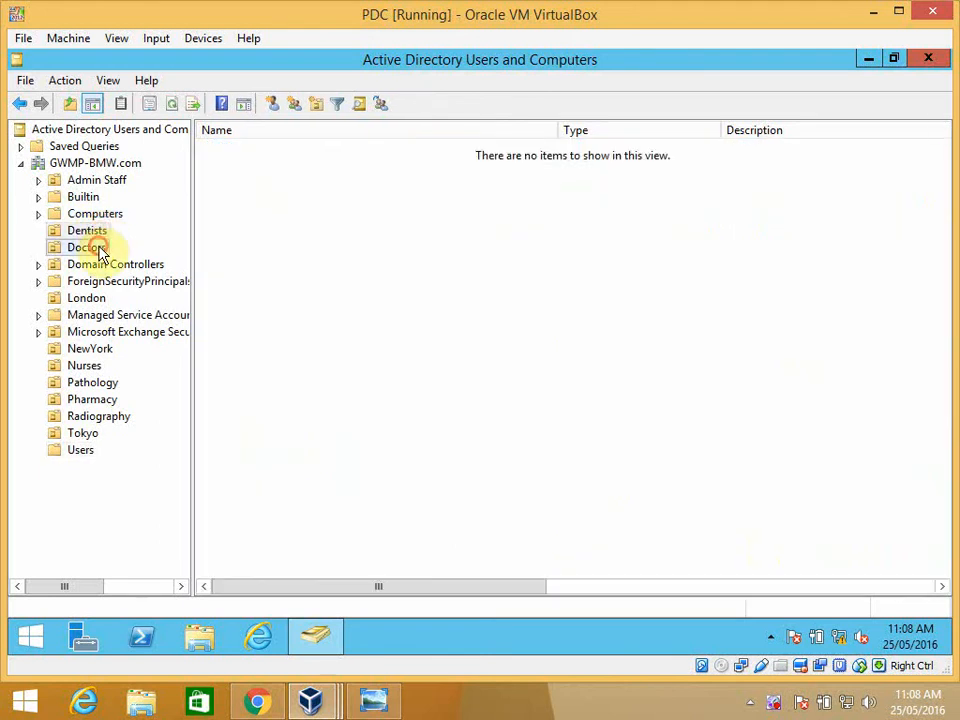
click(95, 247)
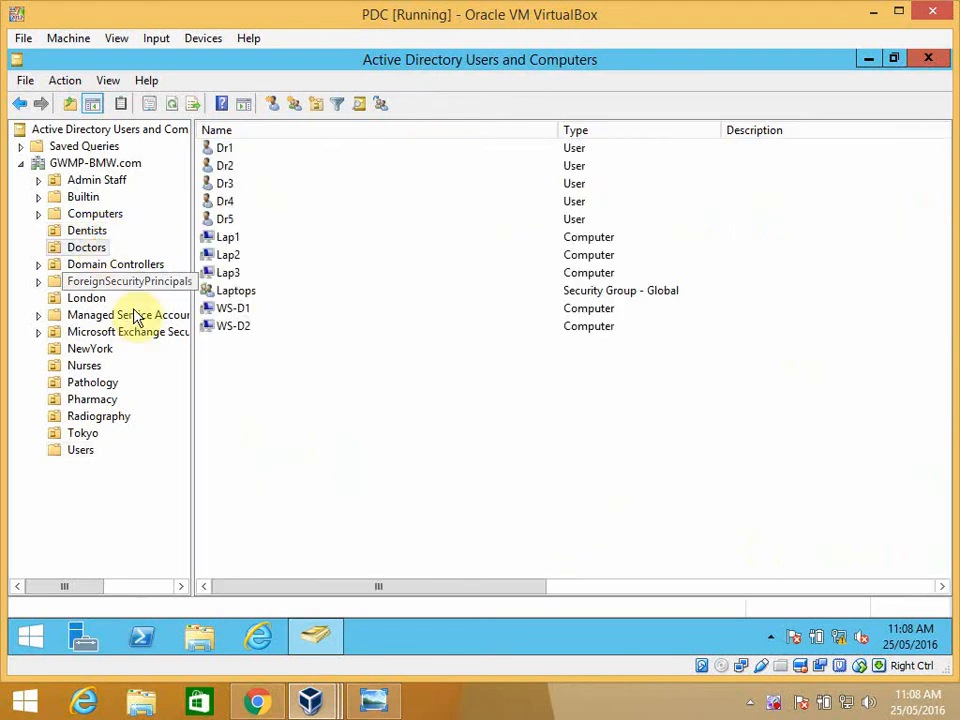
click(104, 368)
click(106, 384)
click(100, 401)
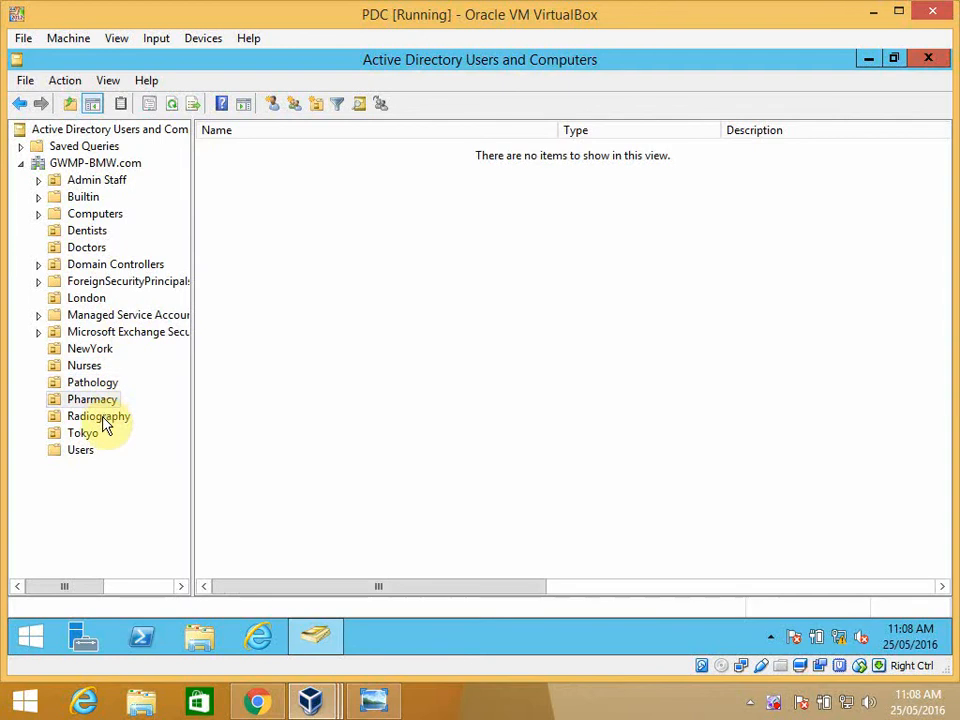
click(103, 420)
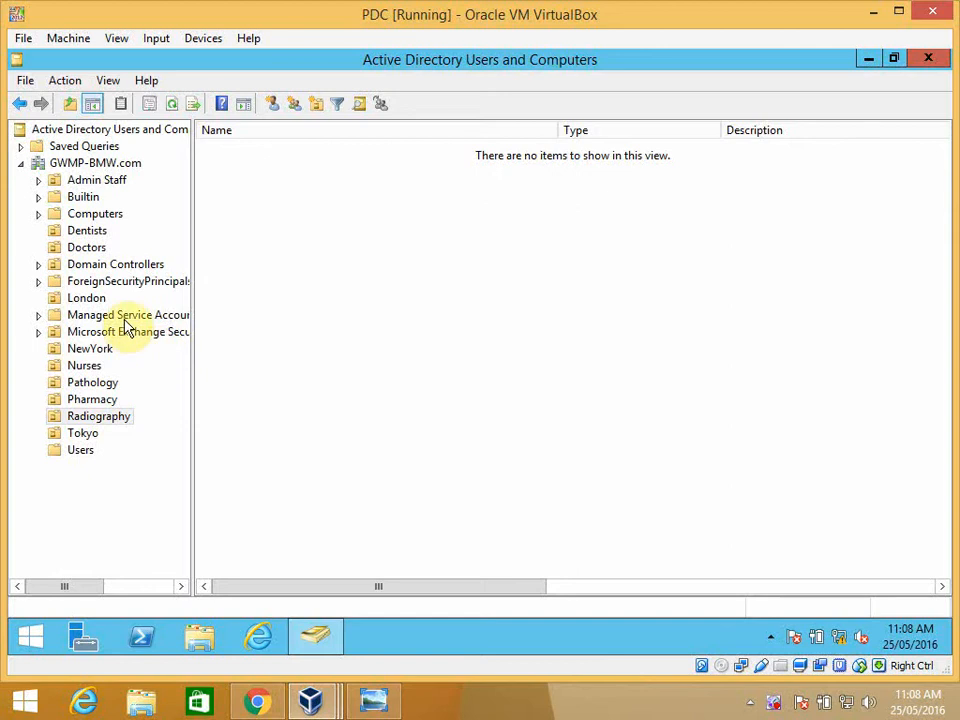
click(103, 300)
click(107, 350)
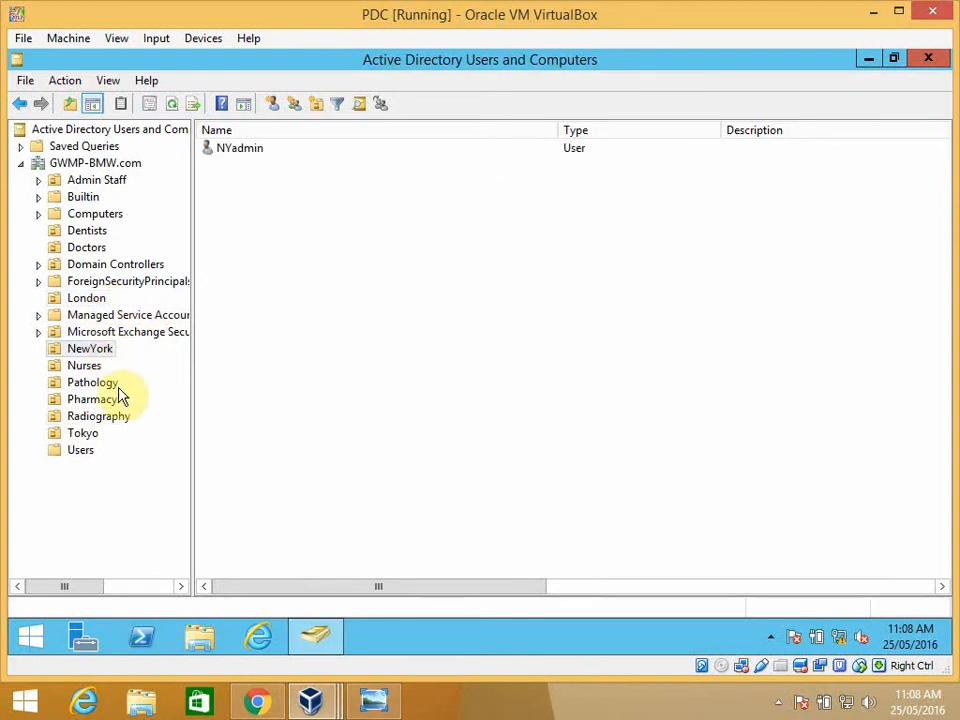
click(92, 434)
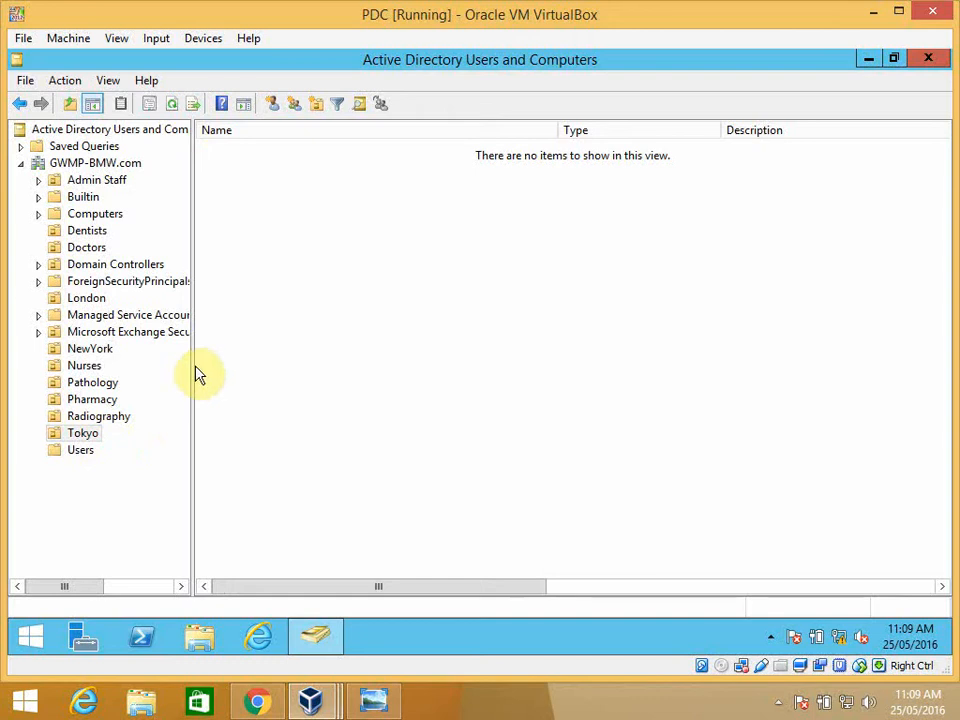
- Start a new user in the Tokyo organizational unit with first name and logon name TKadmin
click(93, 437)
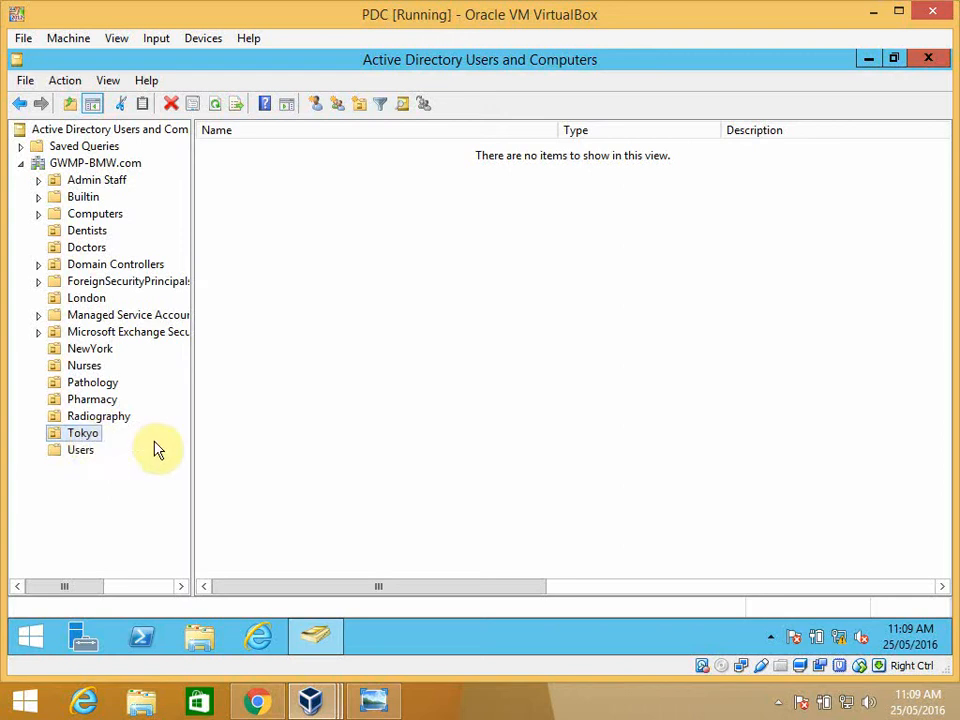
right_click(312, 196)
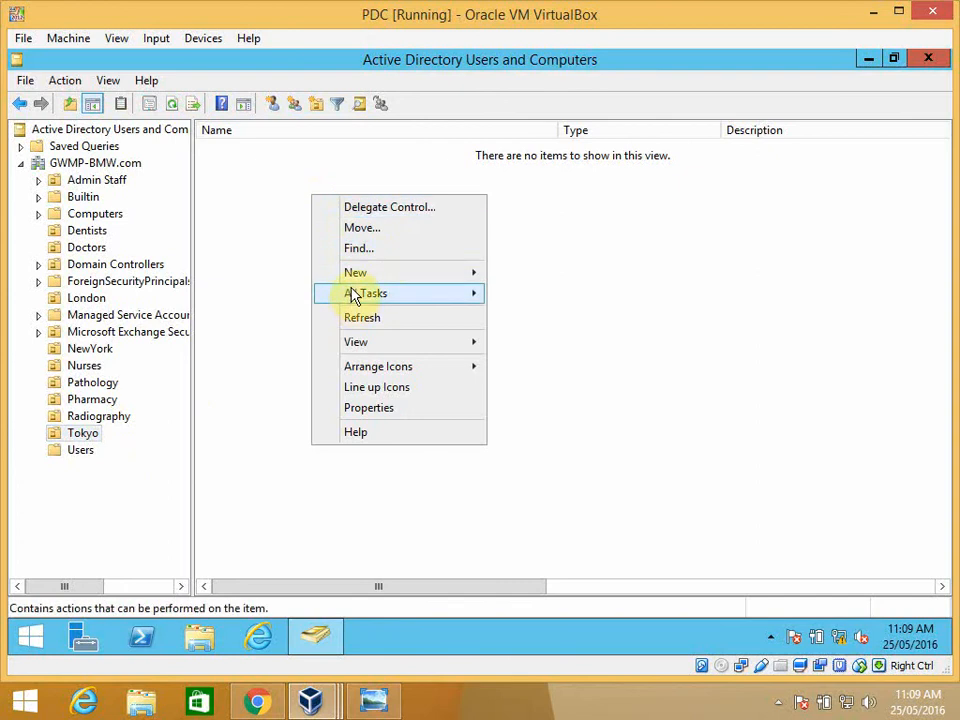
mouse_move(356, 274)
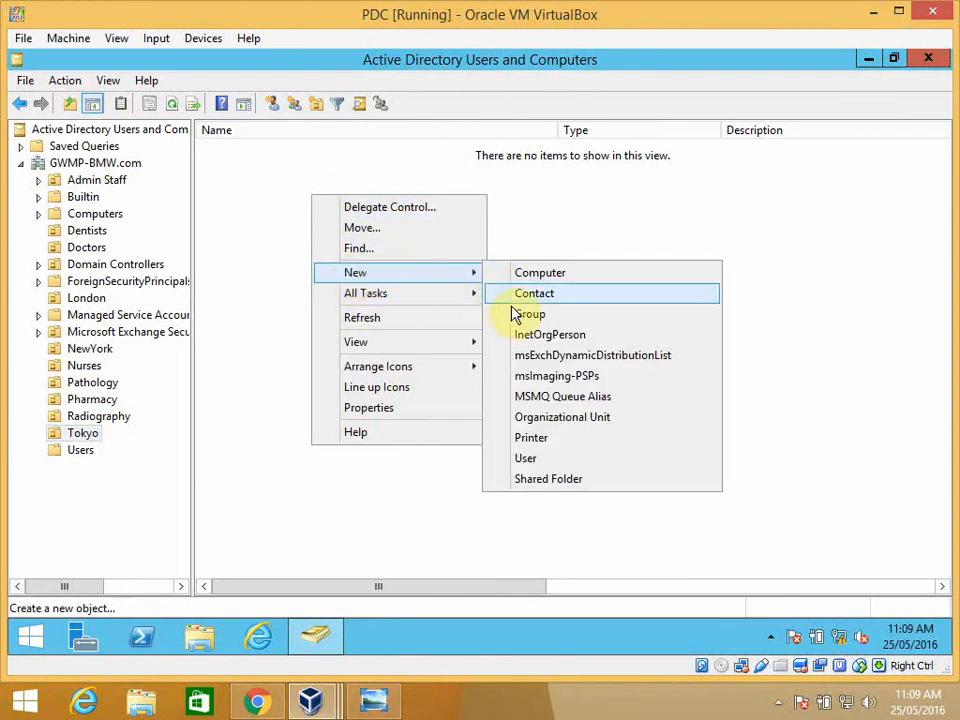
click(534, 458)
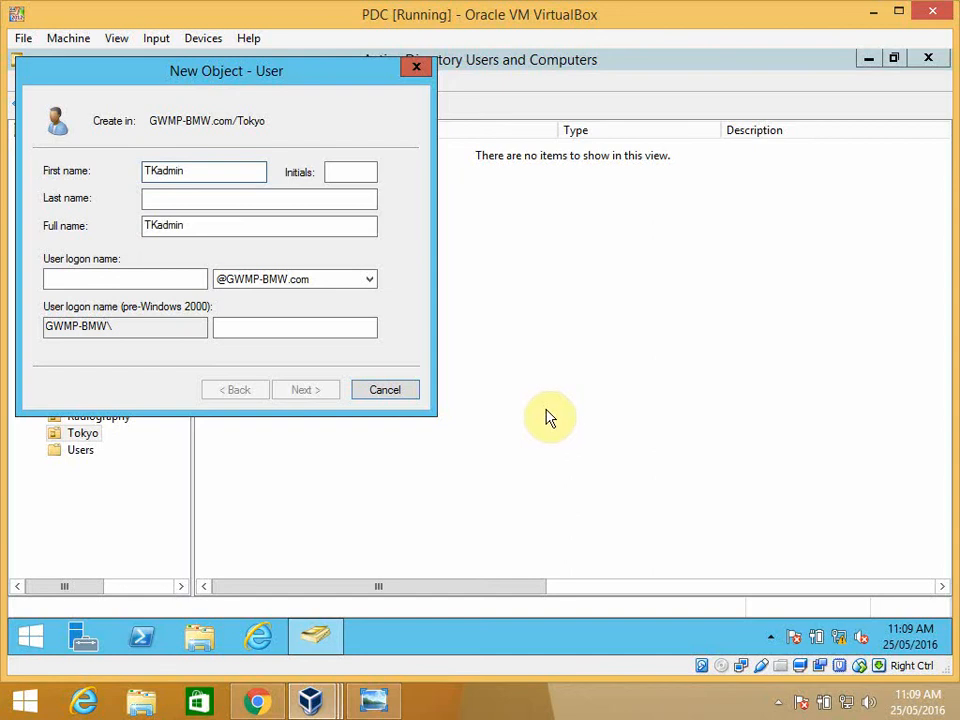
click(196, 279)
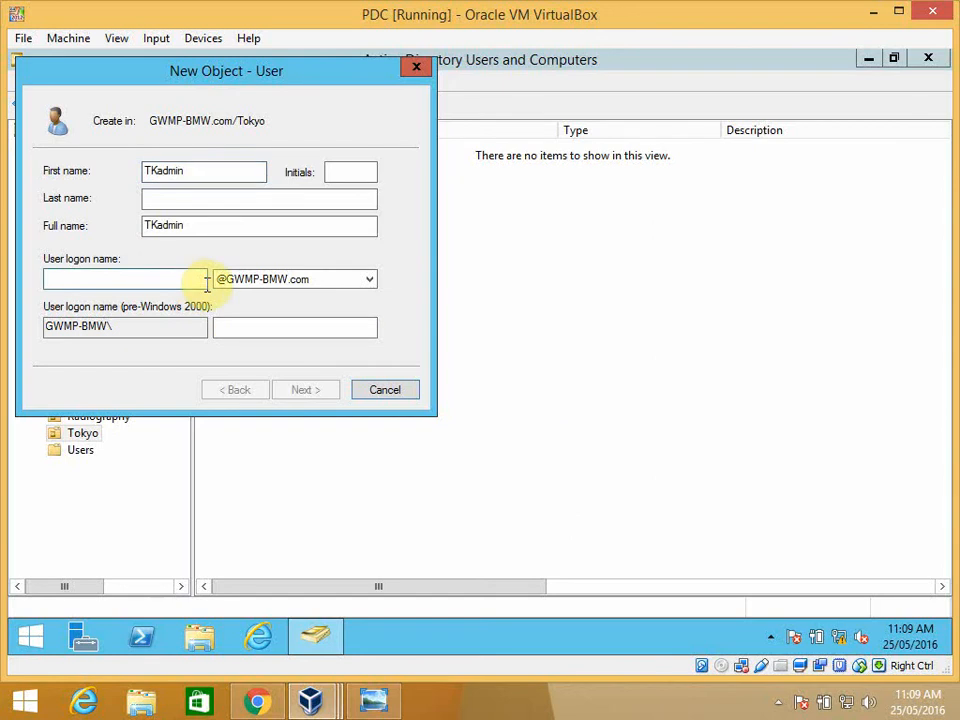
text(TKadmi)
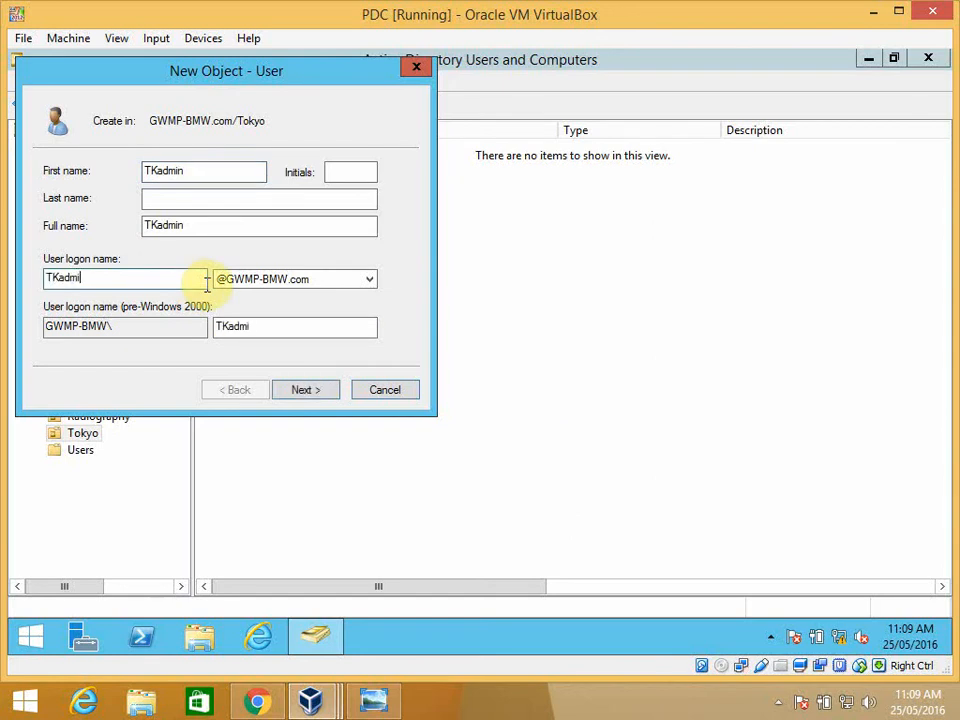
text(n)
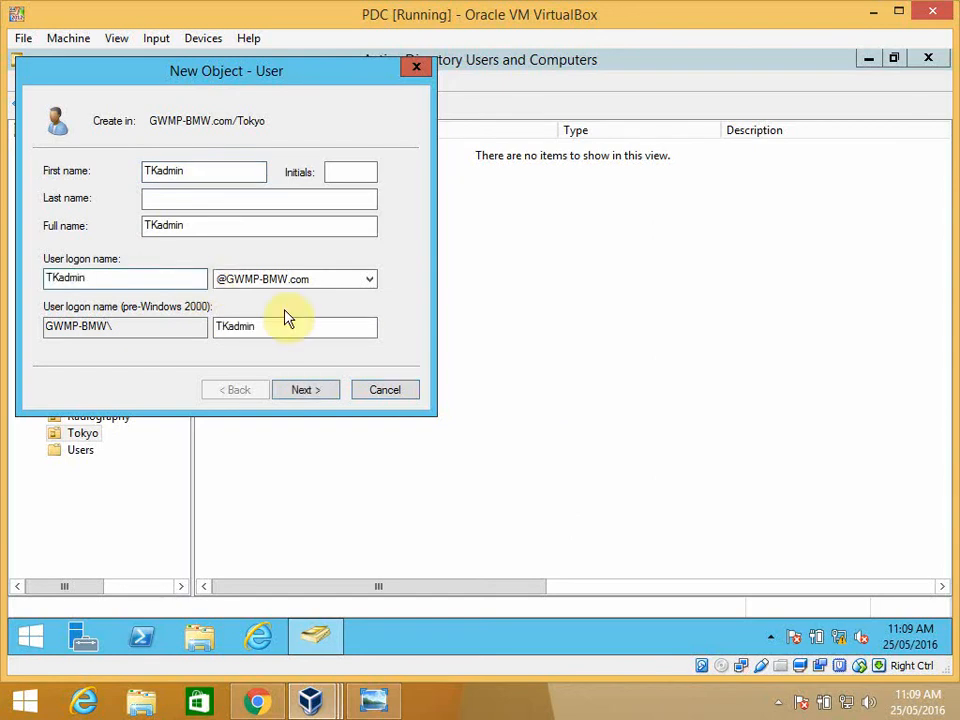
click(303, 389)
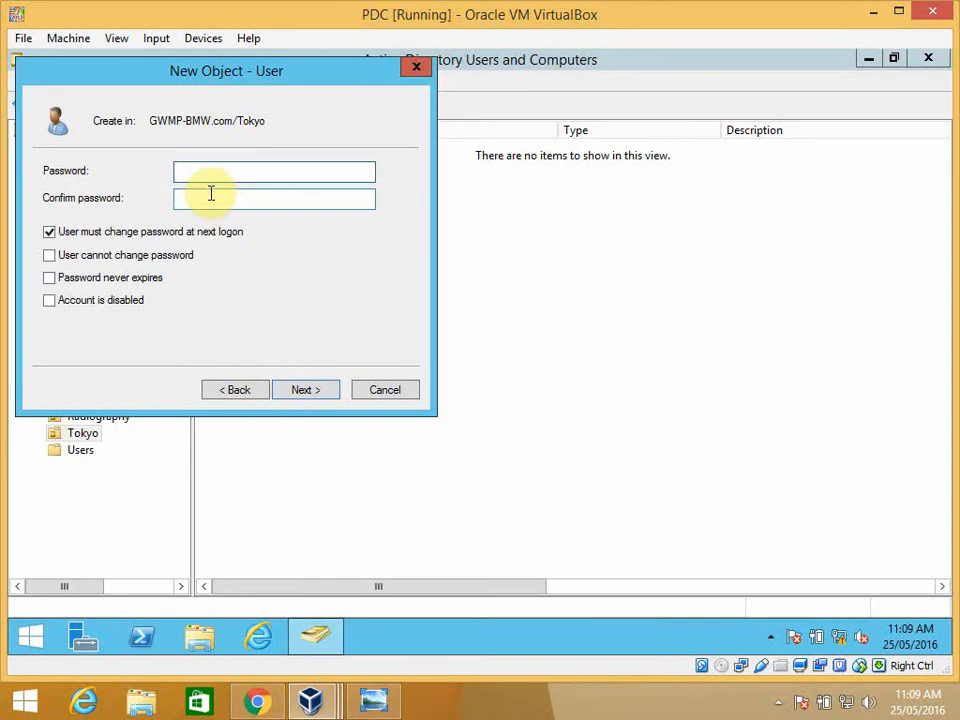
- Enter and confirm the account password, require no change at next logon, forbid password changes, disable expiry, and finish creating the user
text(•••••••••)
key(Tab)
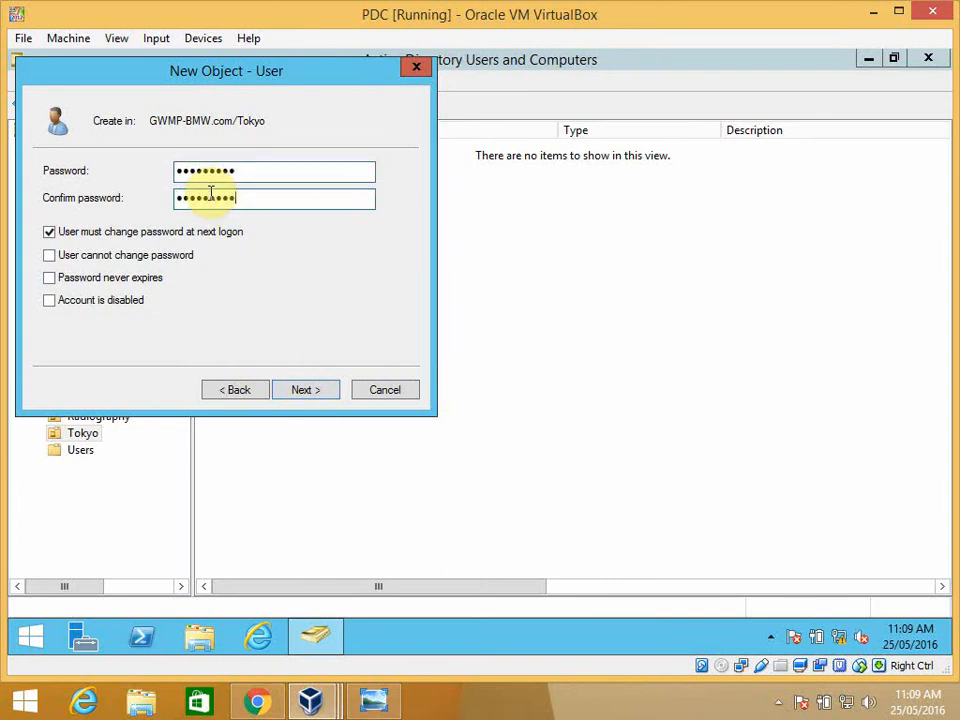
click(49, 231)
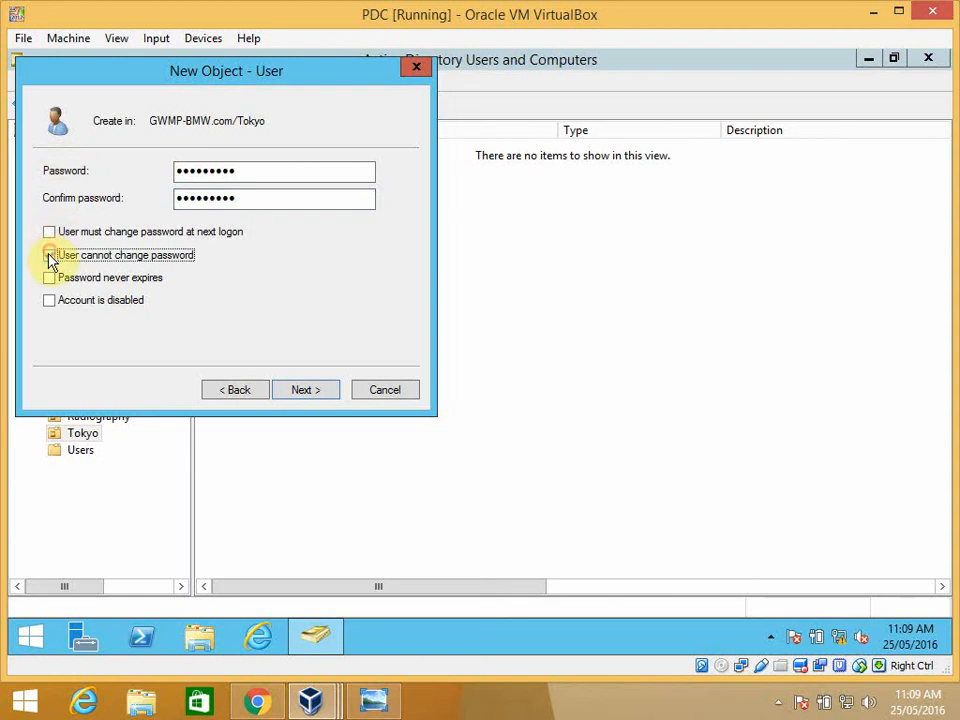
click(49, 255)
click(49, 279)
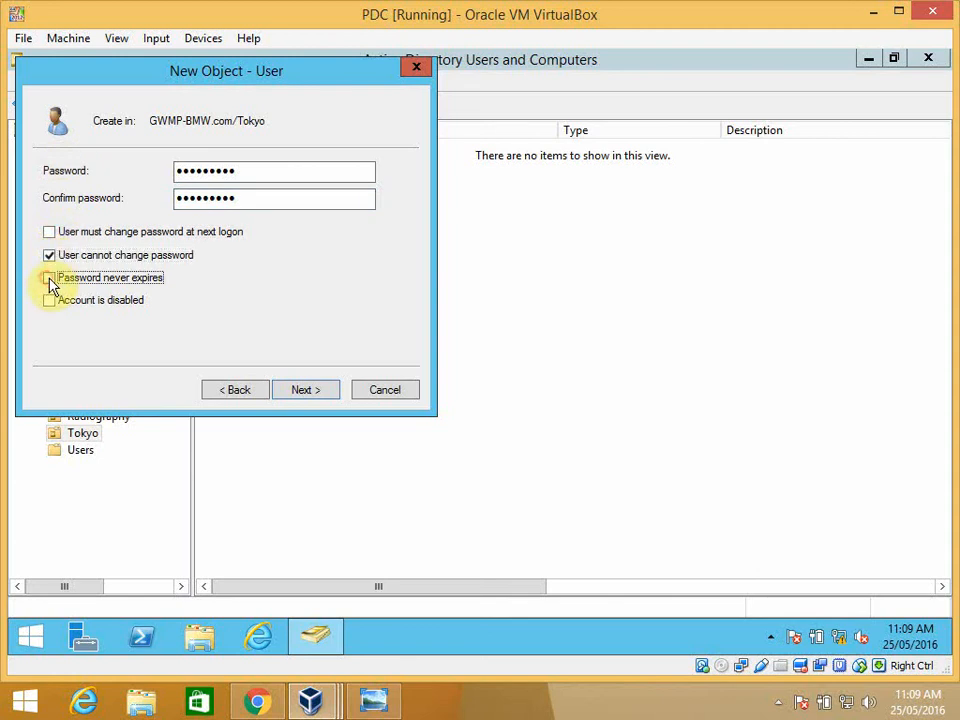
click(305, 392)
click(308, 392)
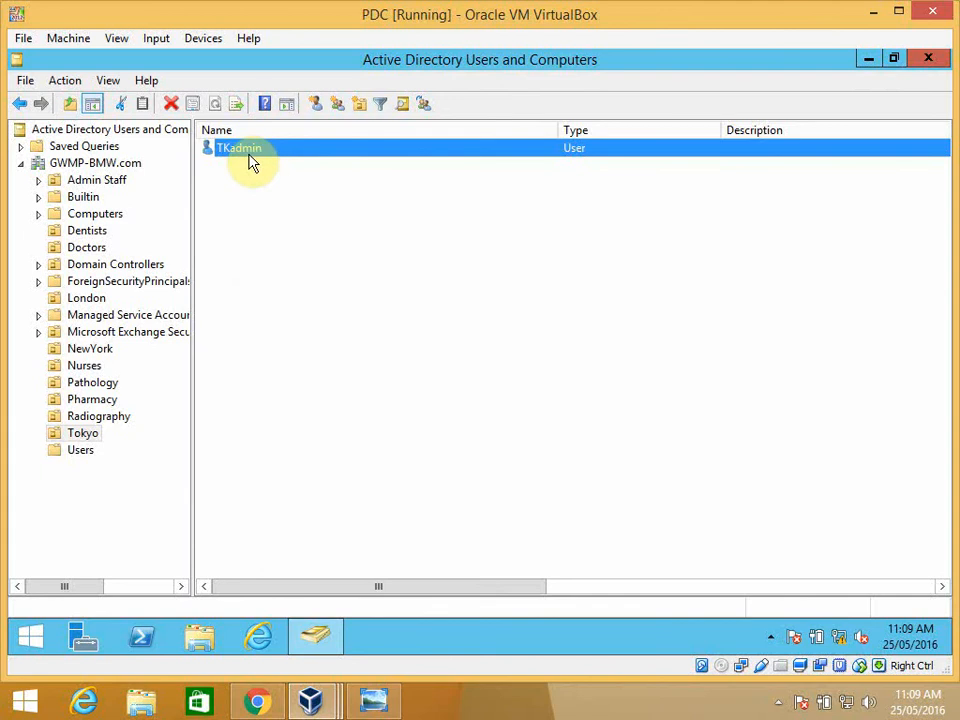
- Start adding the TKadmin user to a group and open the advanced group search
click(289, 231)
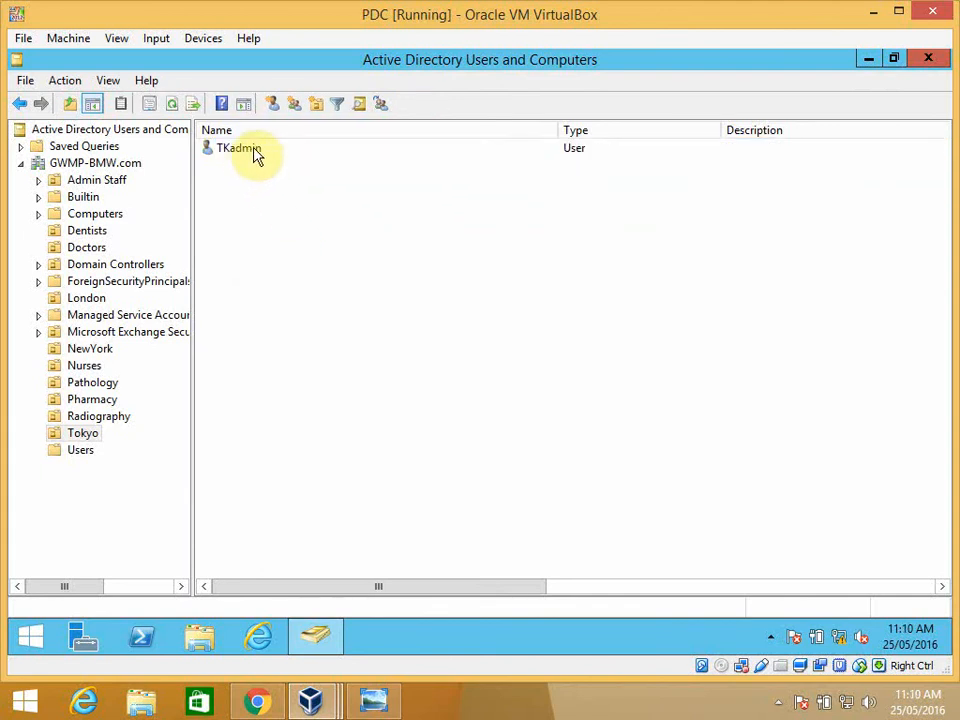
right_click(255, 153)
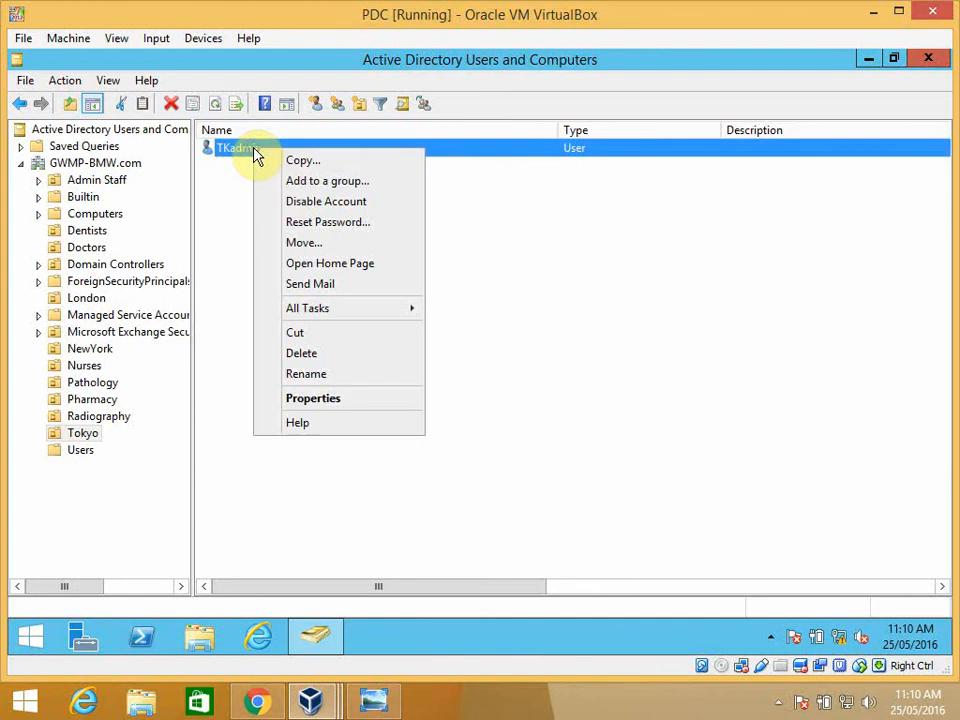
click(308, 184)
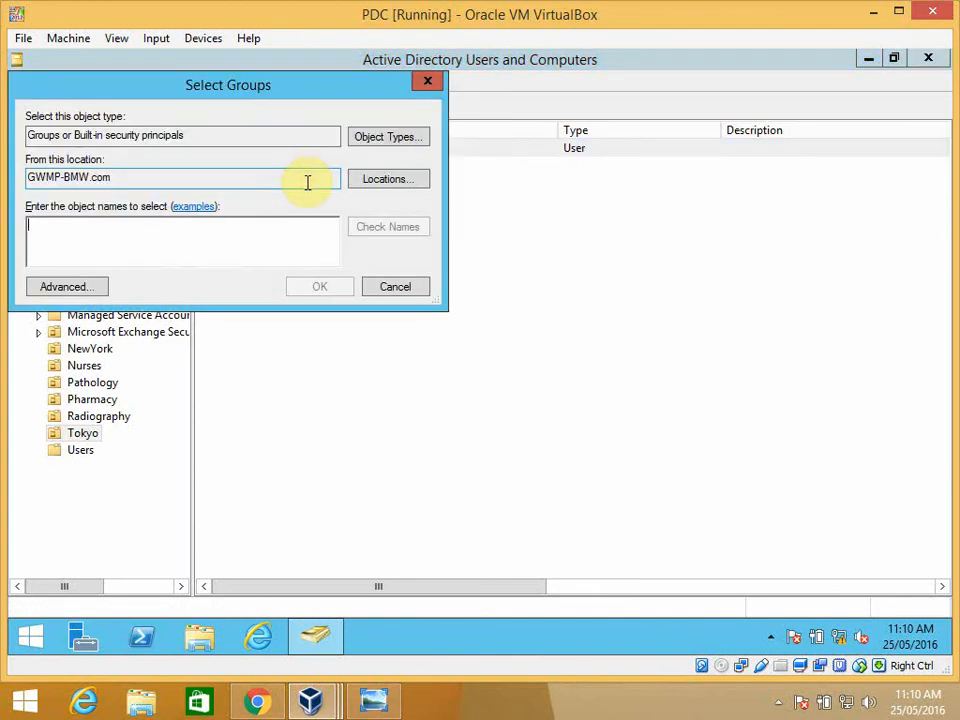
click(86, 286)
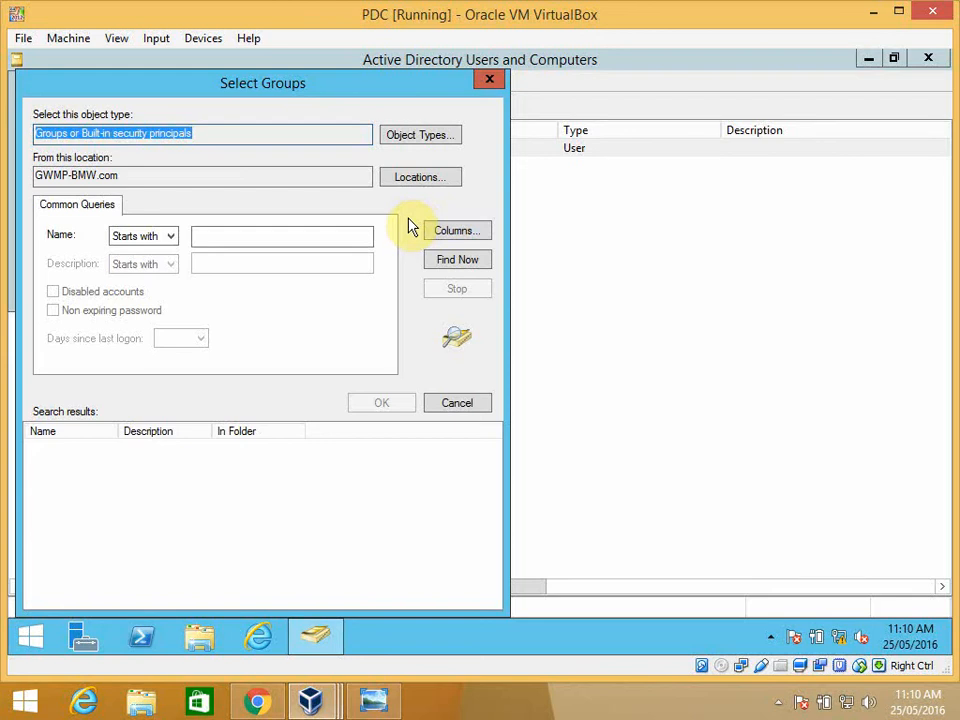
- Set the search location to the Tokyo organizational unit and search it for groups
click(414, 181)
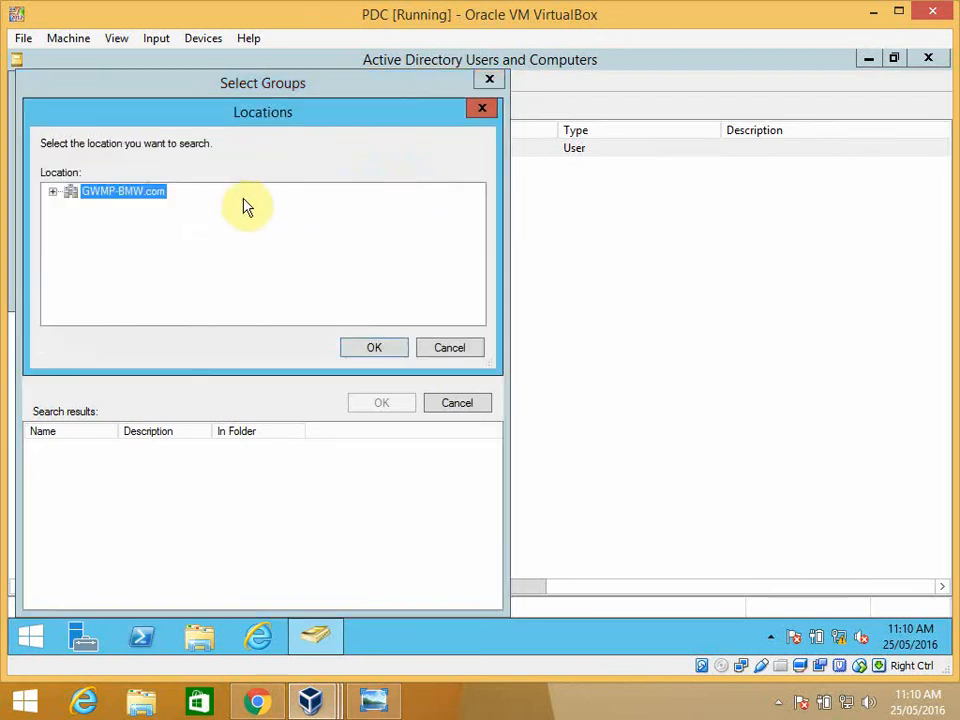
click(53, 191)
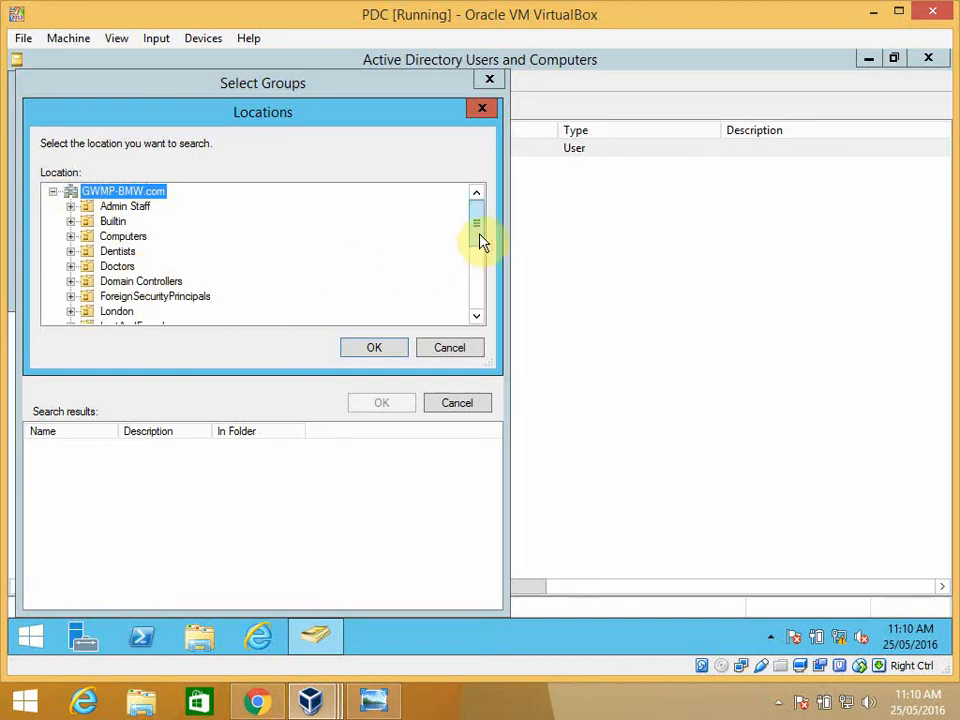
drag(479, 238, 476, 305)
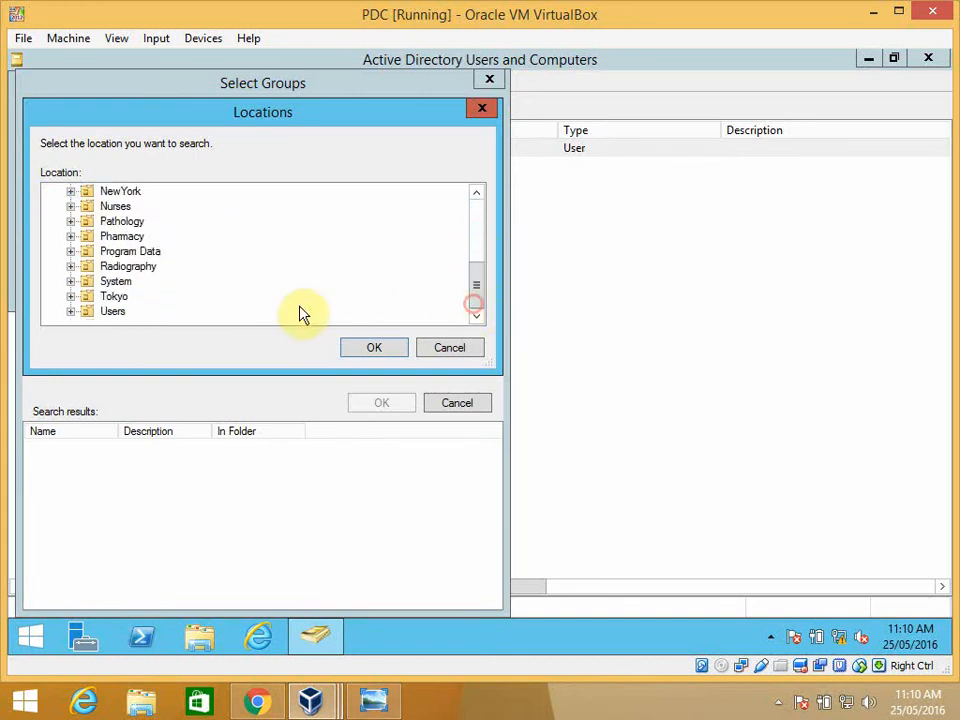
click(118, 296)
click(370, 348)
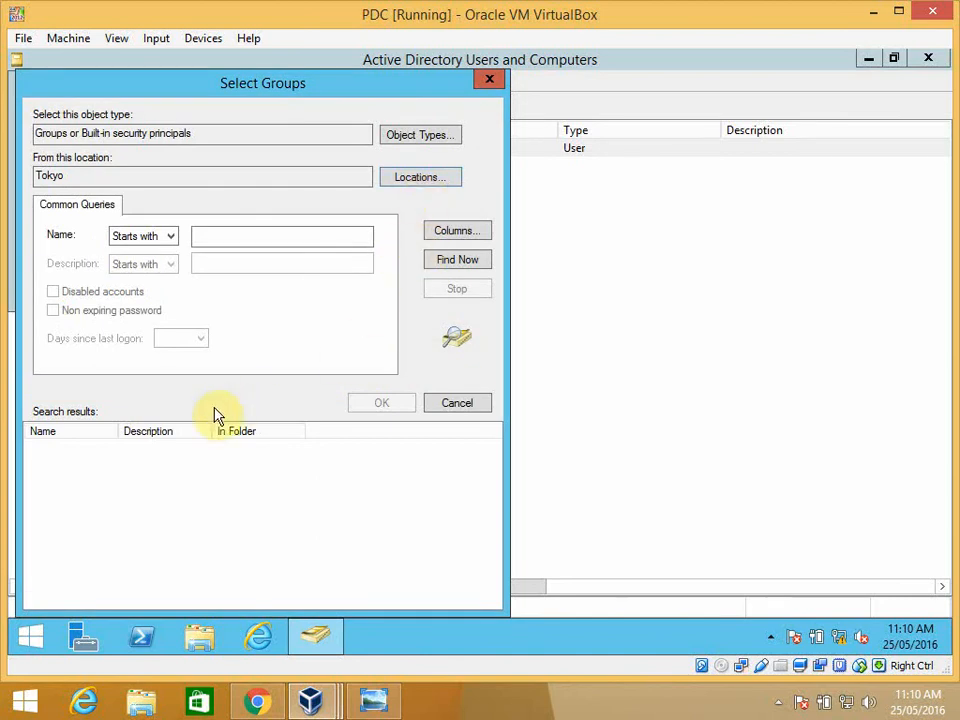
click(449, 264)
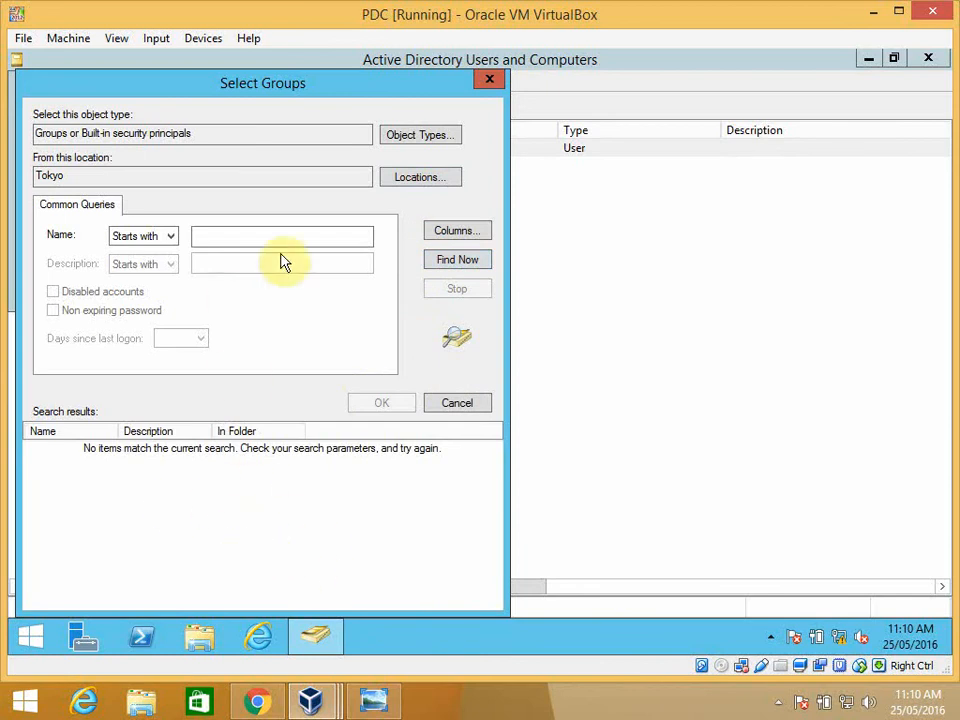
- Change the search location to the GWMP-BMW.com domain and search it for groups
click(398, 182)
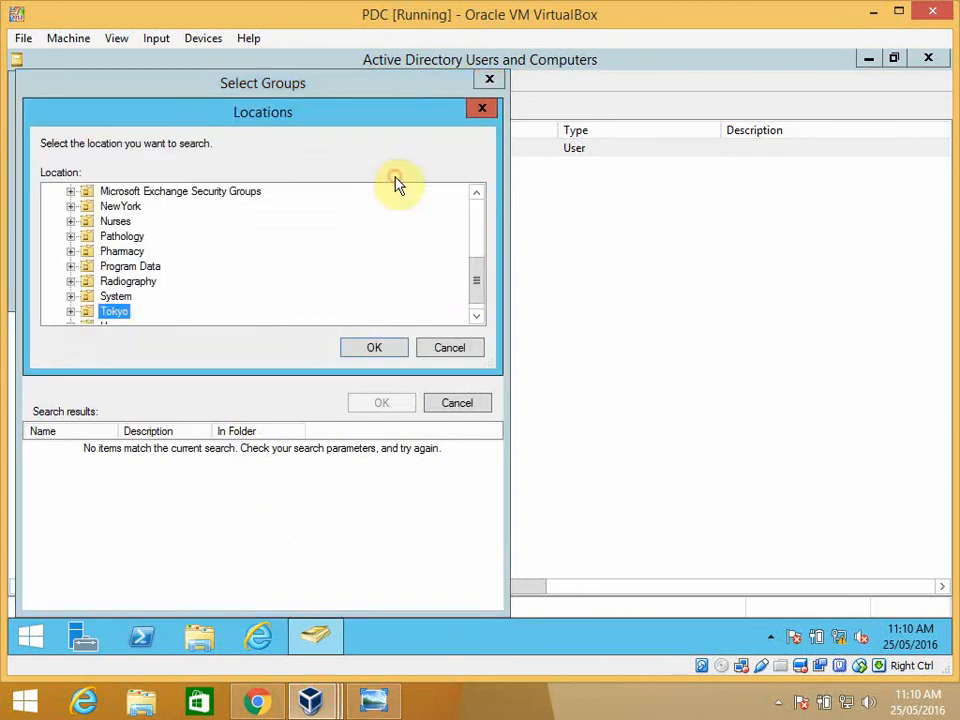
drag(476, 284, 469, 223)
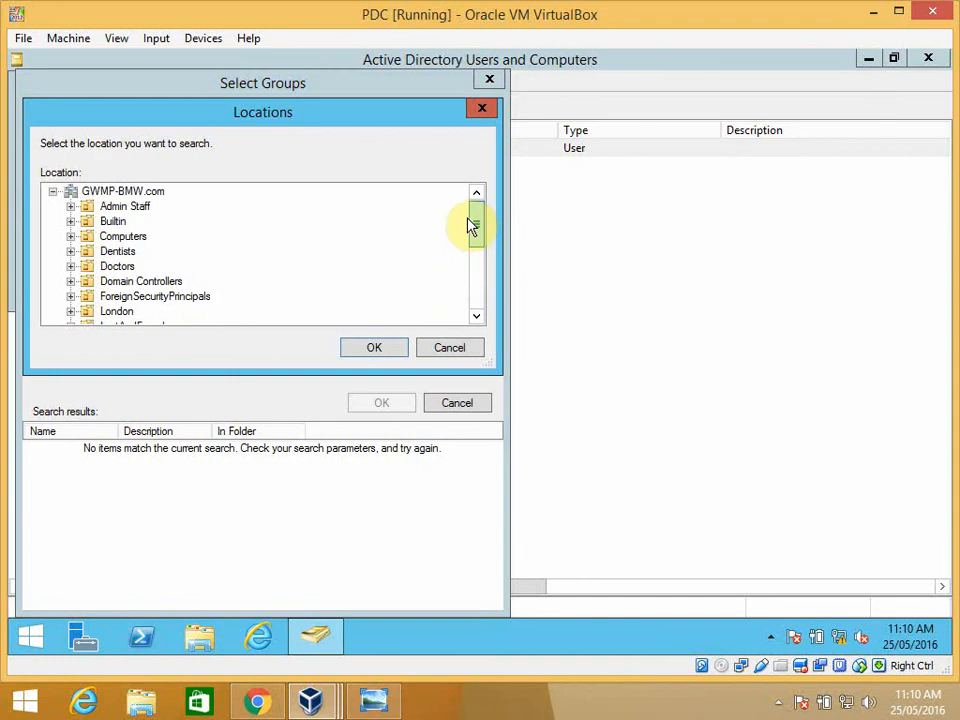
click(128, 192)
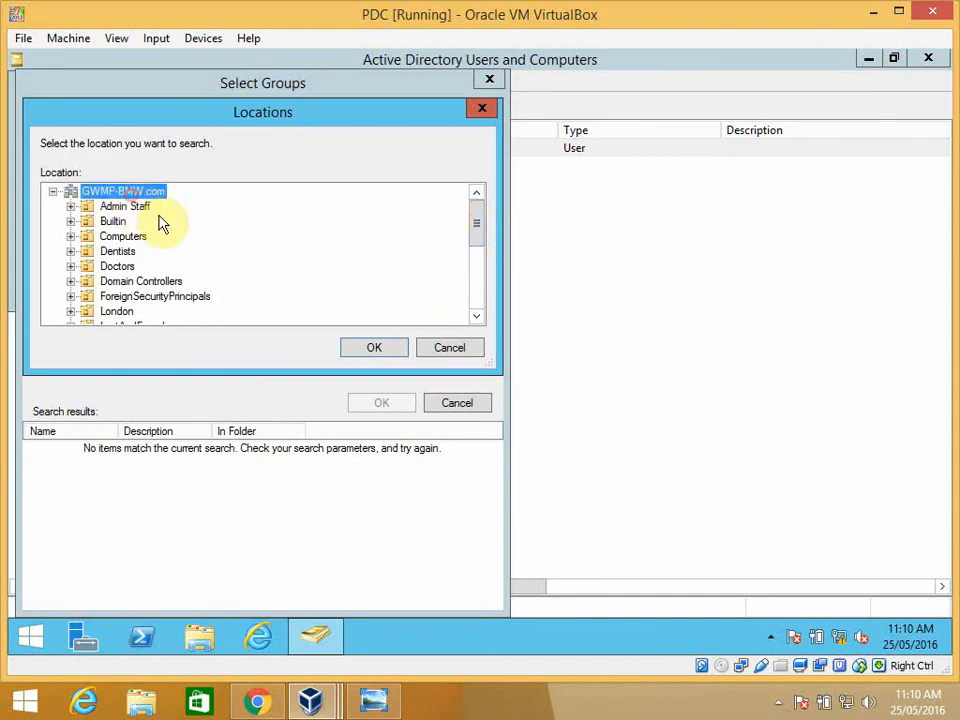
click(363, 353)
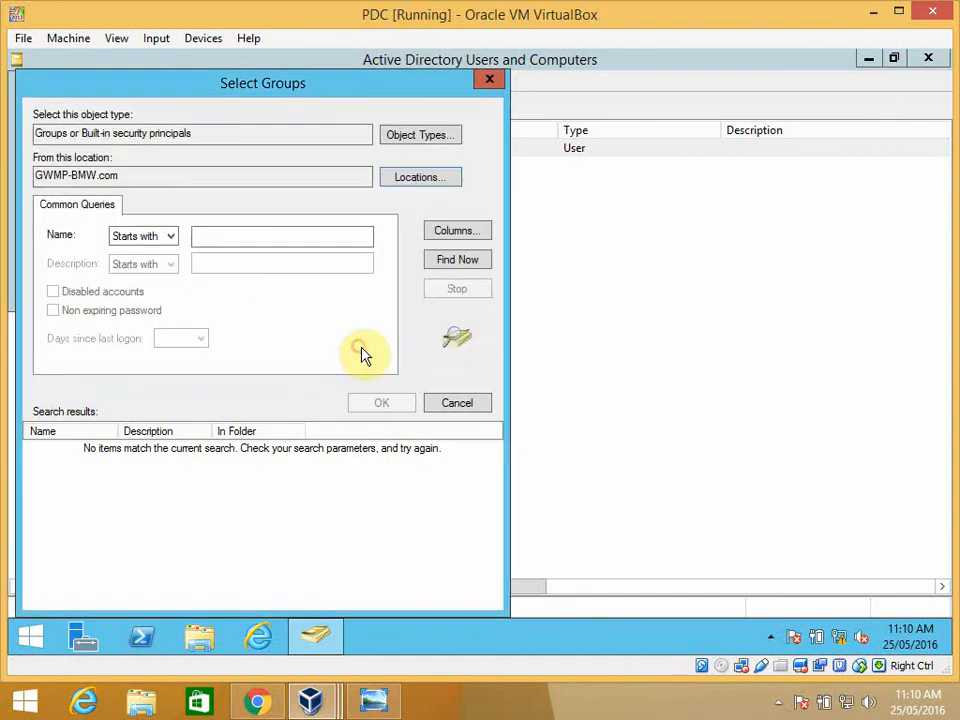
click(456, 261)
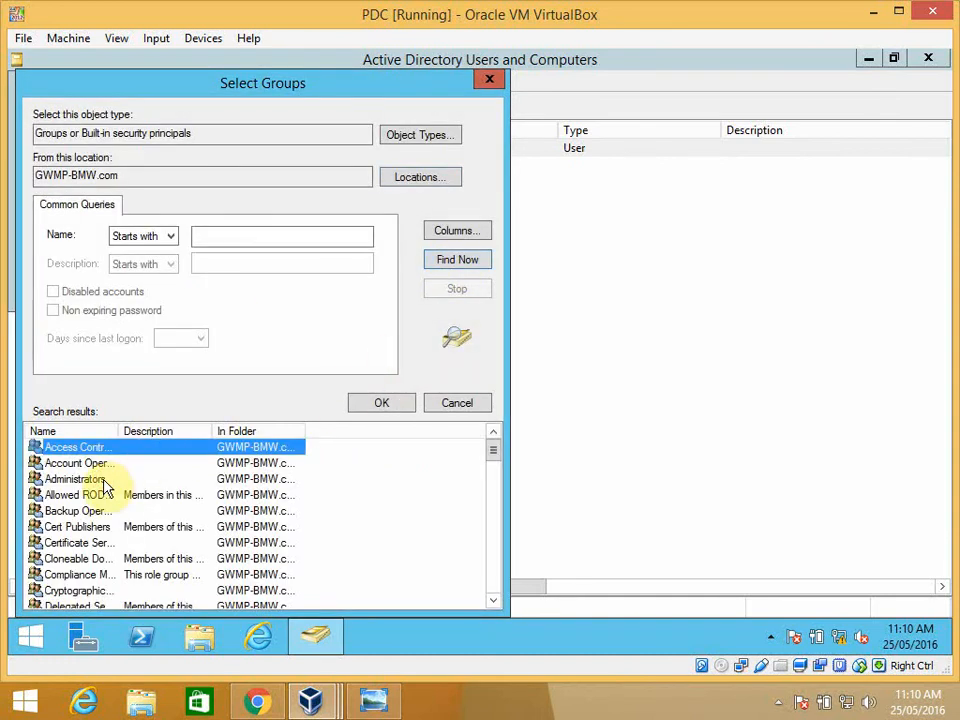
- Choose the Administrators group from the results and finish adding the TKadmin user to it
click(155, 480)
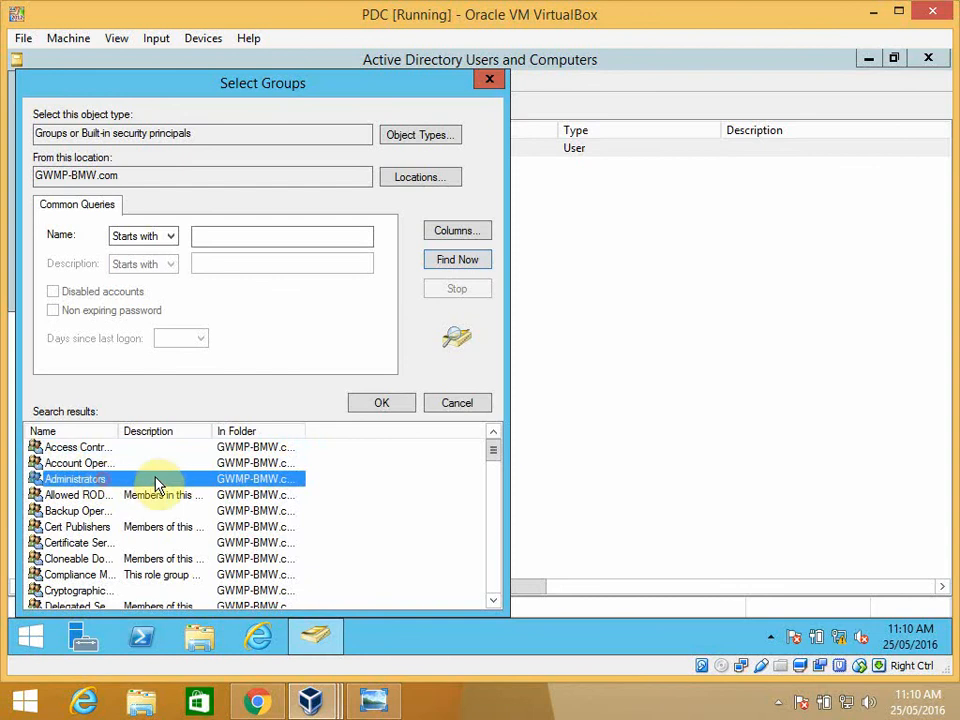
click(391, 406)
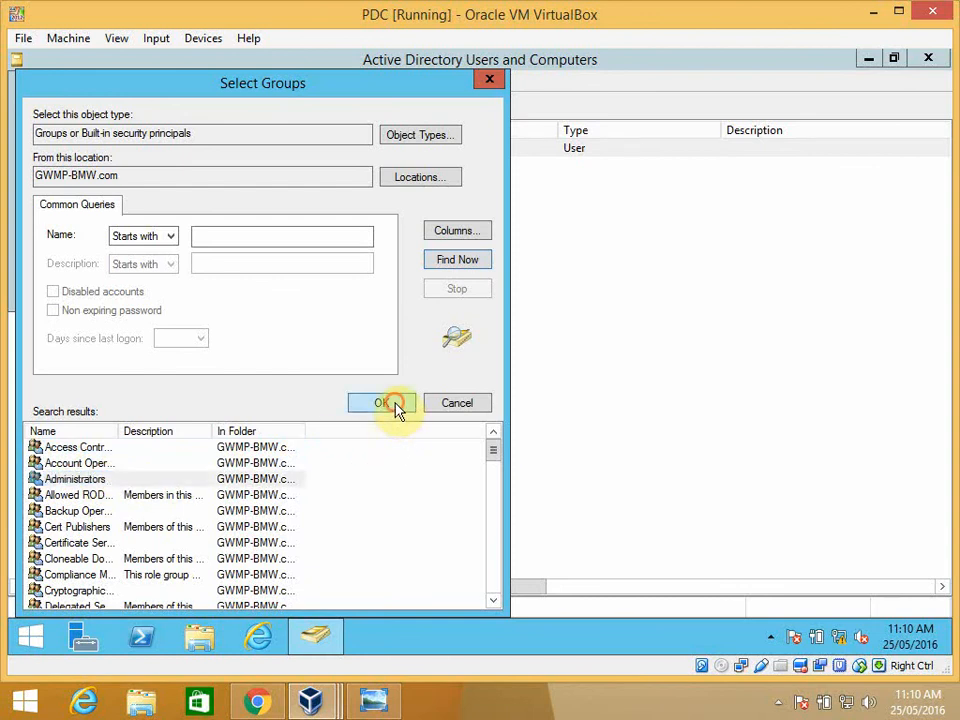
click(318, 288)
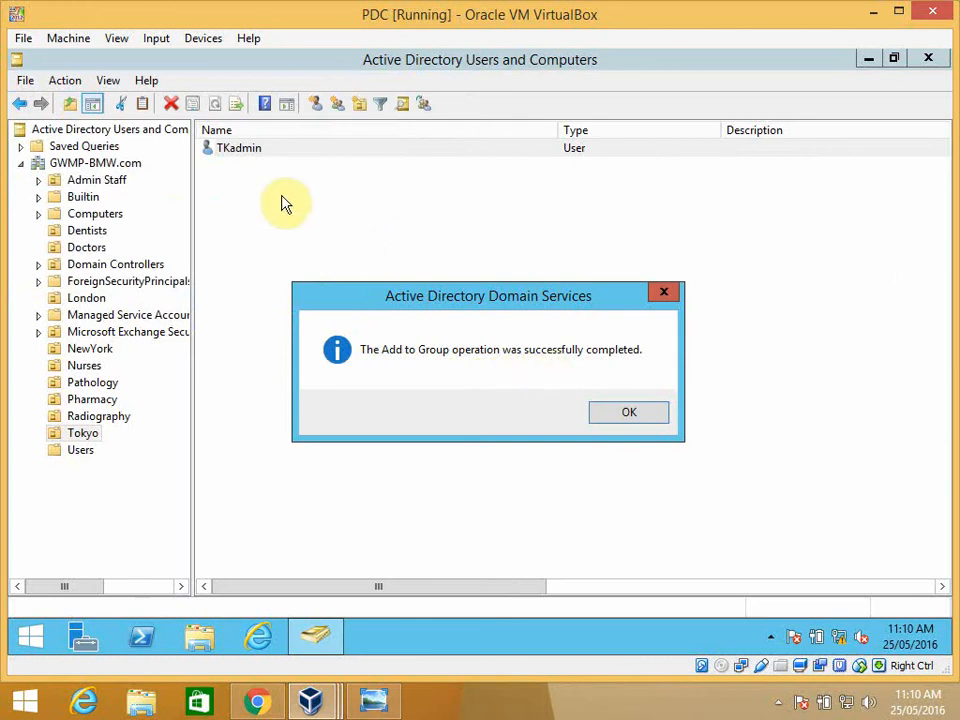
click(604, 411)
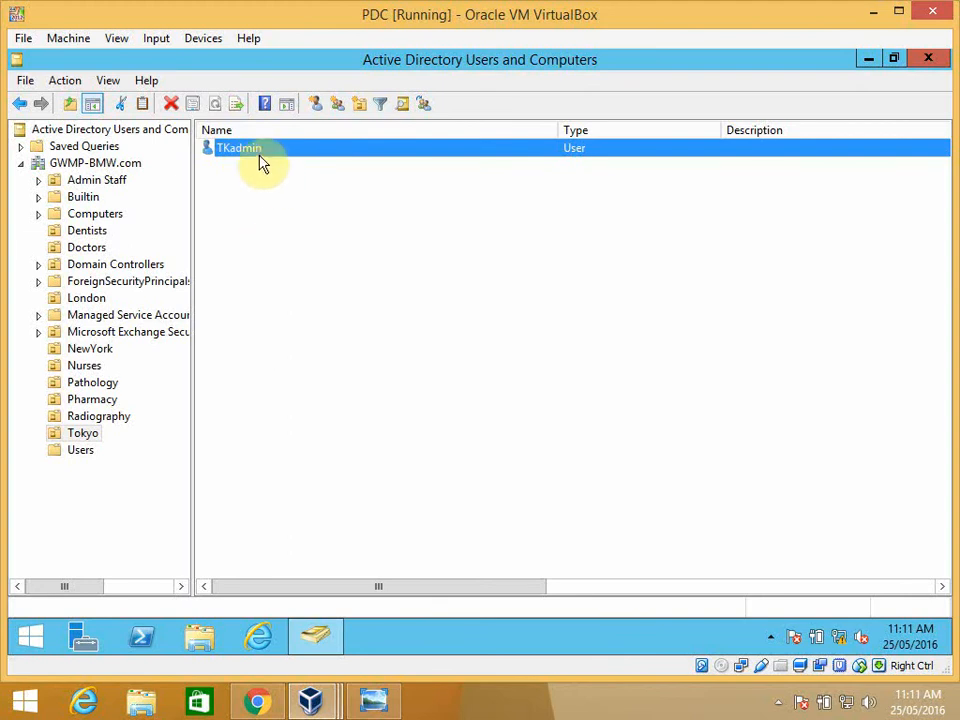
- Start delegating control of the Tokyo organizational unit and proceed to the choice of users or groups
click(83, 436)
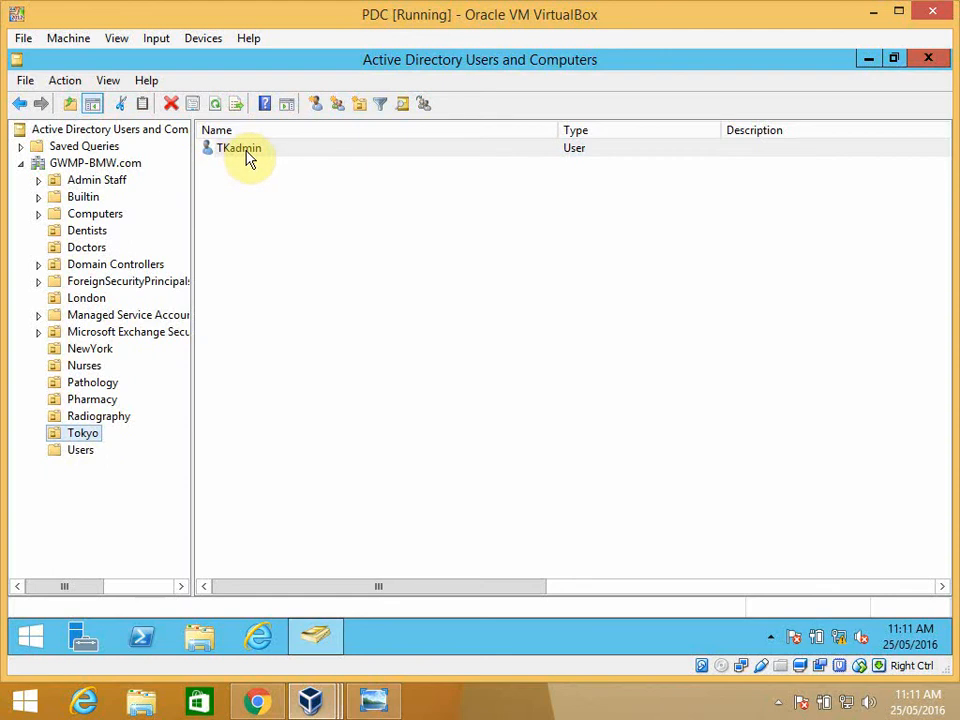
right_click(89, 439)
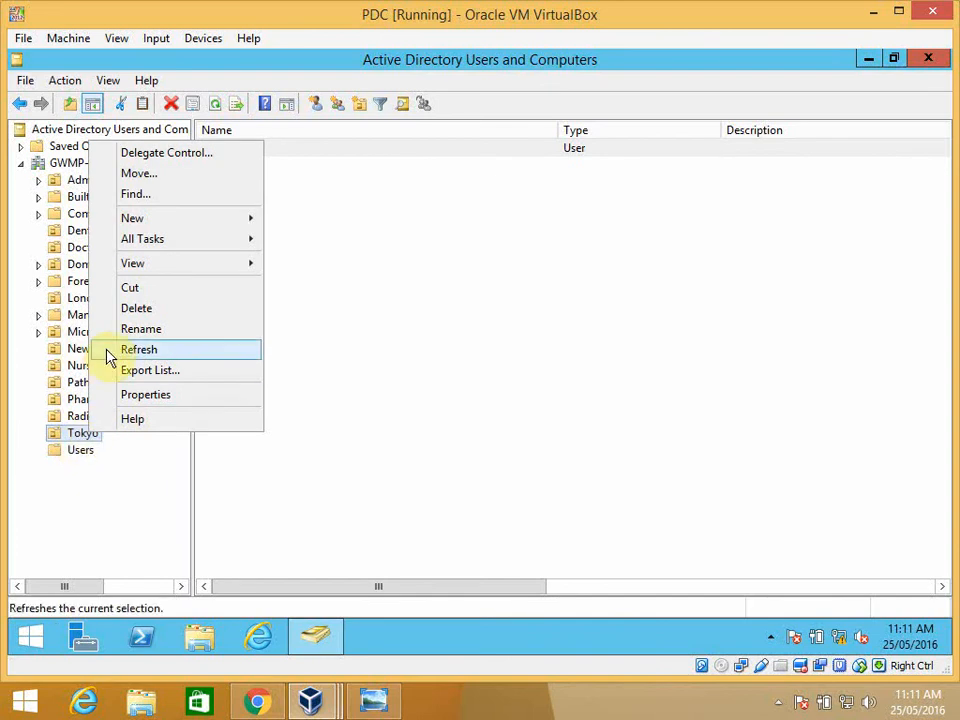
click(176, 160)
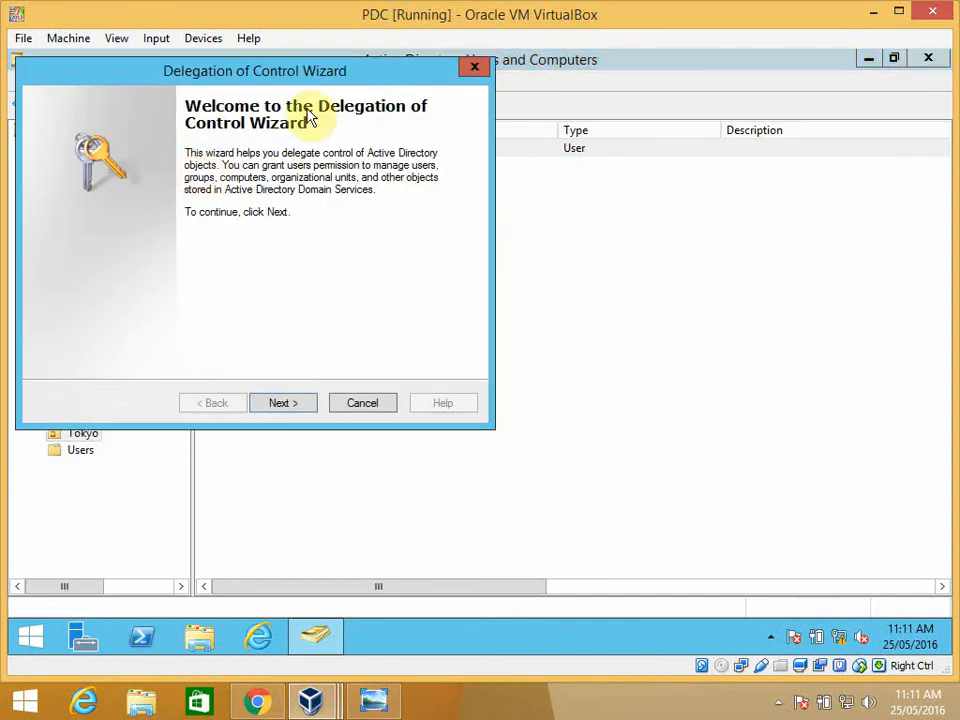
drag(368, 80, 401, 123)
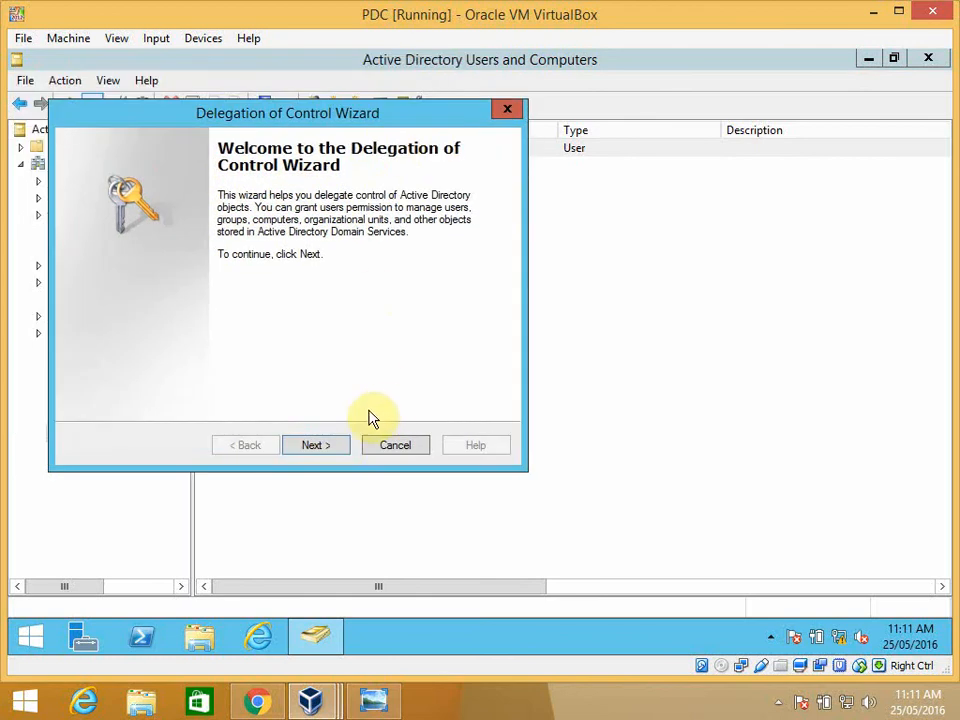
click(316, 443)
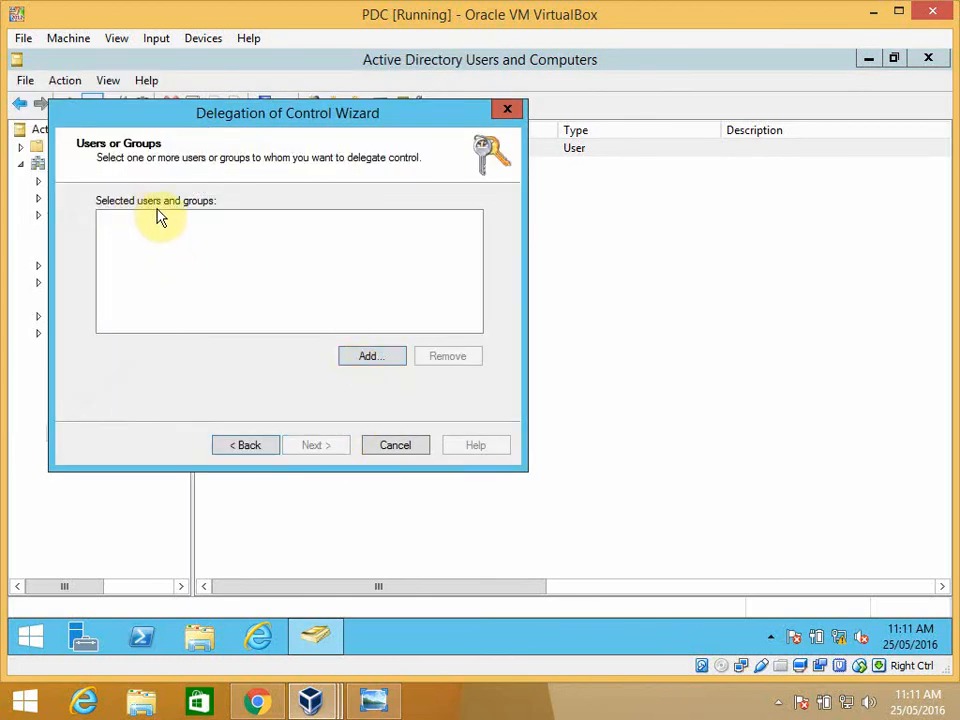
- Start adding a user to the delegation and set the search location to the Tokyo organizational unit under GWMP-BMW.com
click(363, 357)
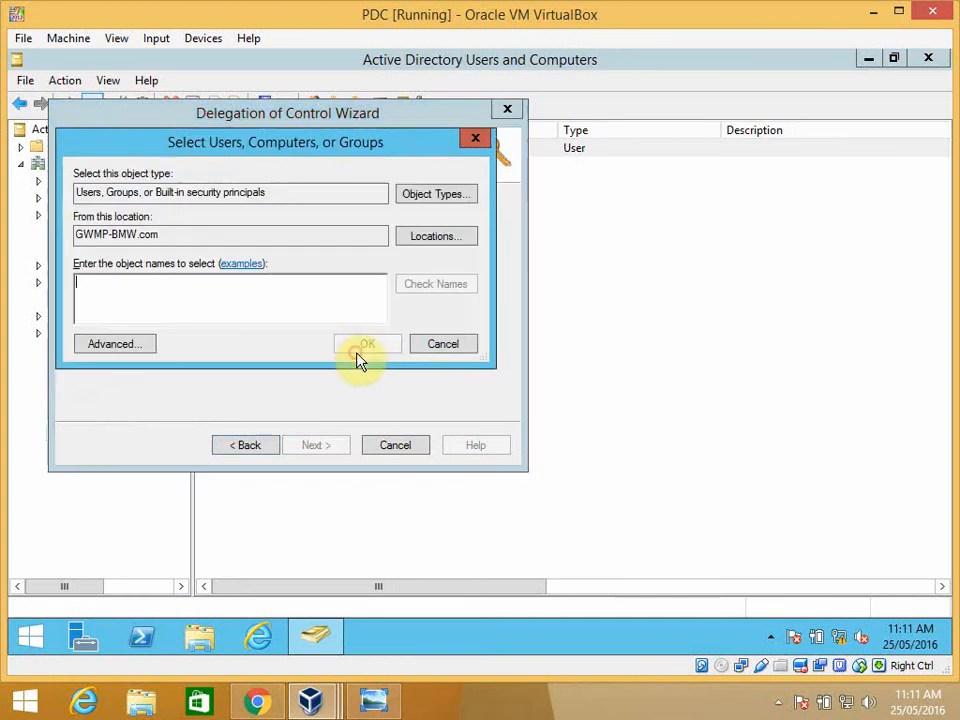
drag(171, 234, 76, 232)
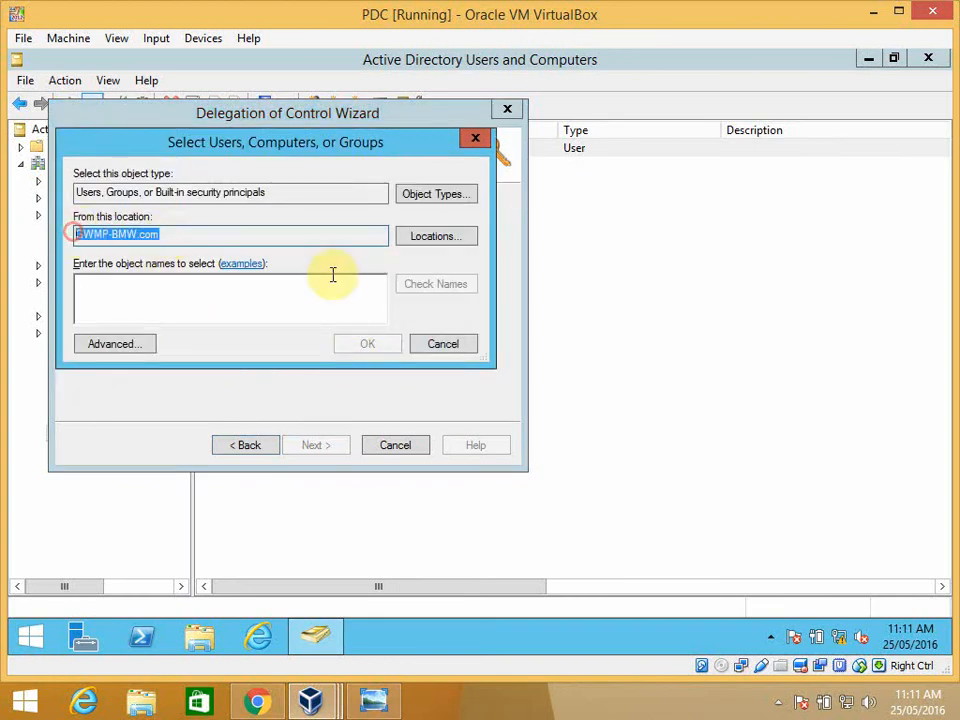
click(410, 242)
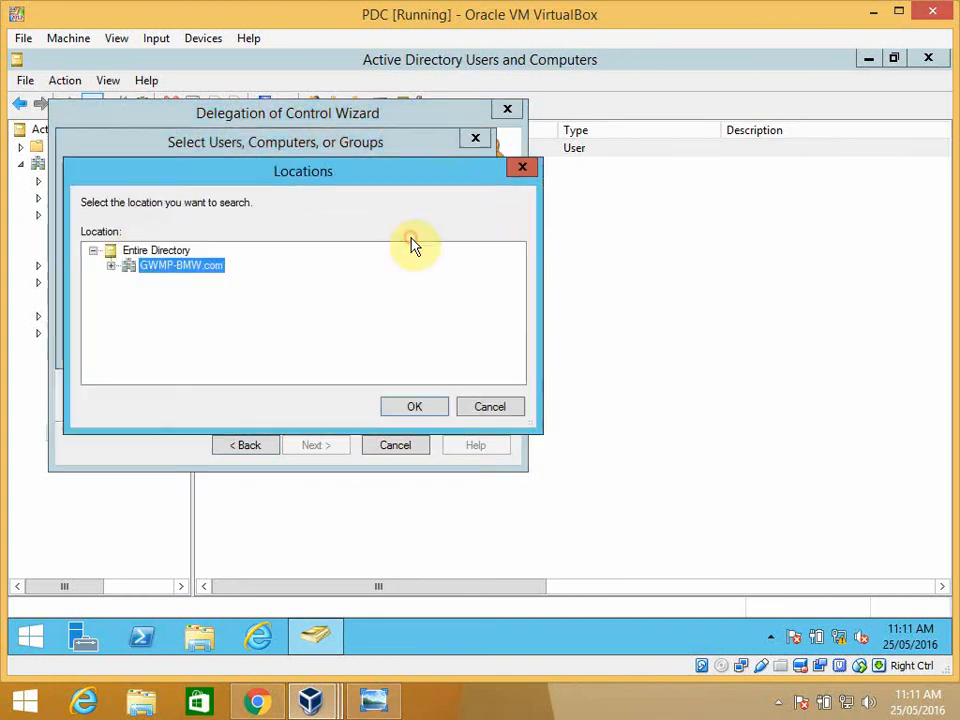
click(111, 266)
drag(514, 292, 514, 362)
click(172, 356)
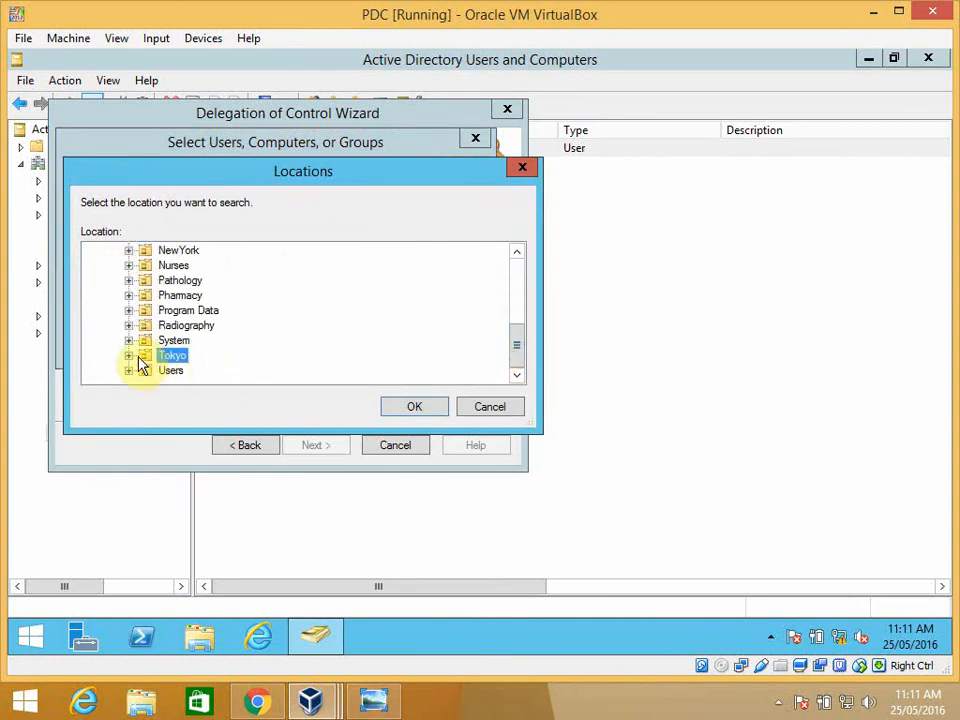
click(128, 356)
click(414, 407)
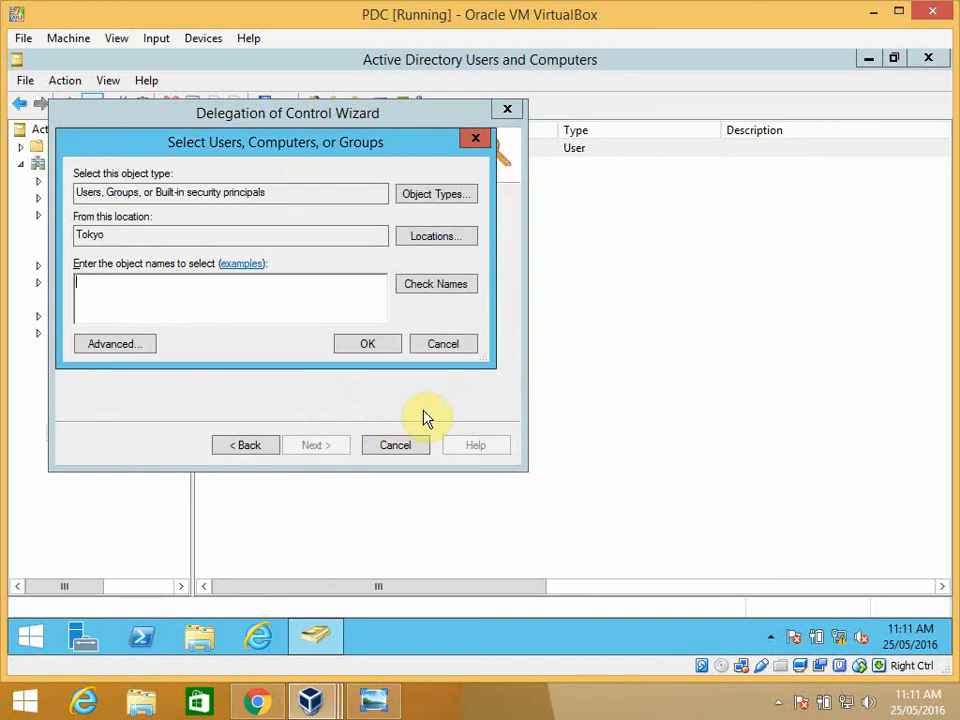
- Search the Tokyo location with the advanced search, add TKadmin as the delegate, and proceed to the tasks to delegate
click(145, 349)
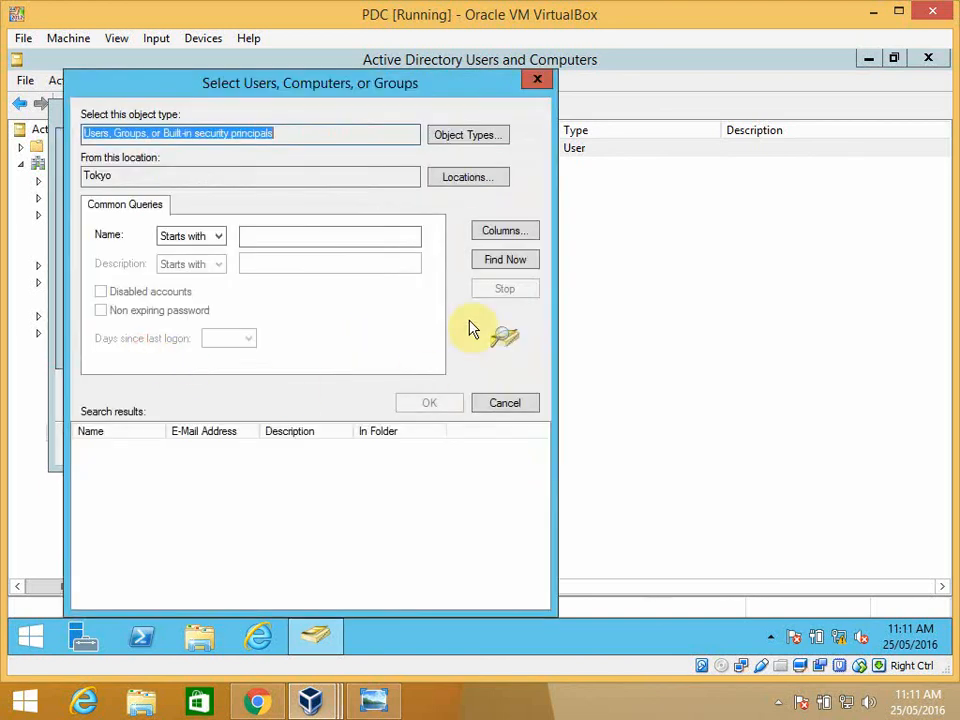
click(493, 263)
mouse_move(543, 476)
mouse_down()
mouse_move(543, 485)
mouse_move(542, 458)
mouse_up()
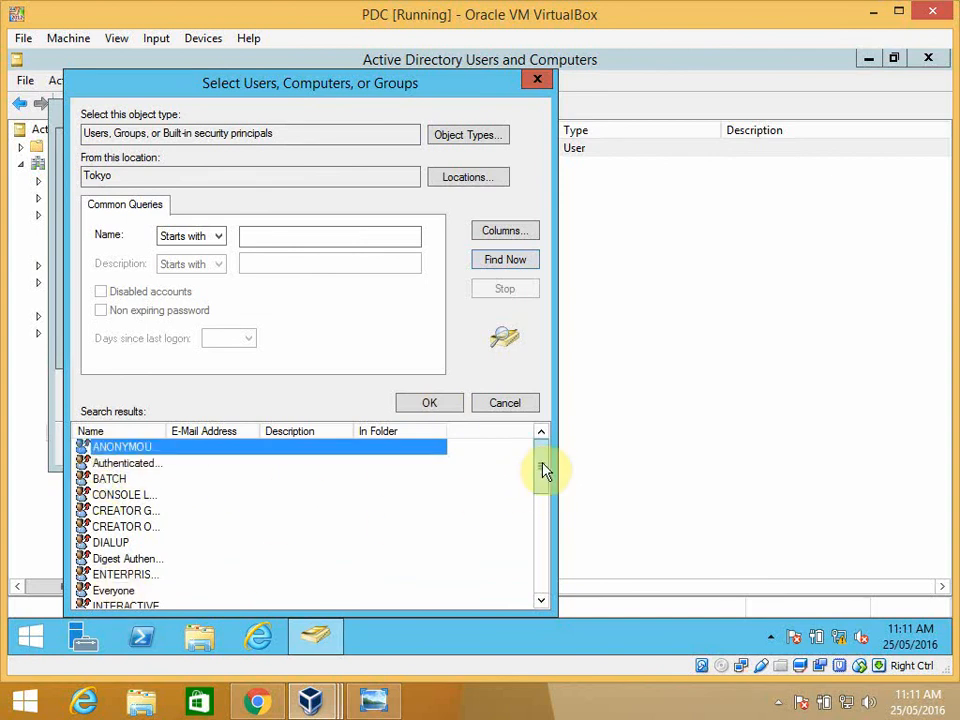
drag(542, 469, 540, 572)
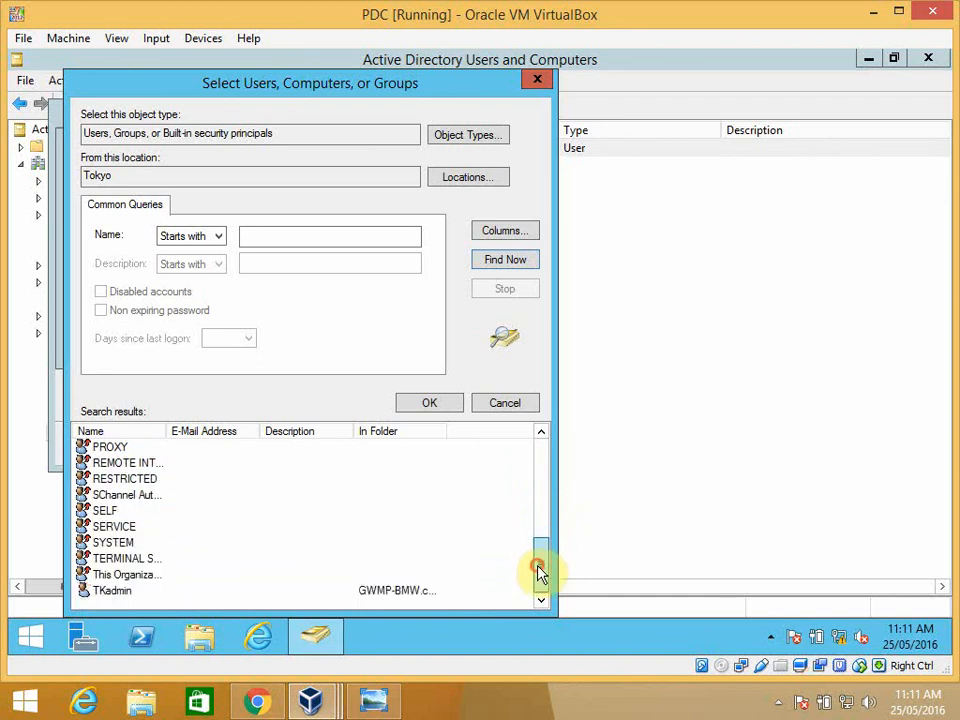
click(133, 594)
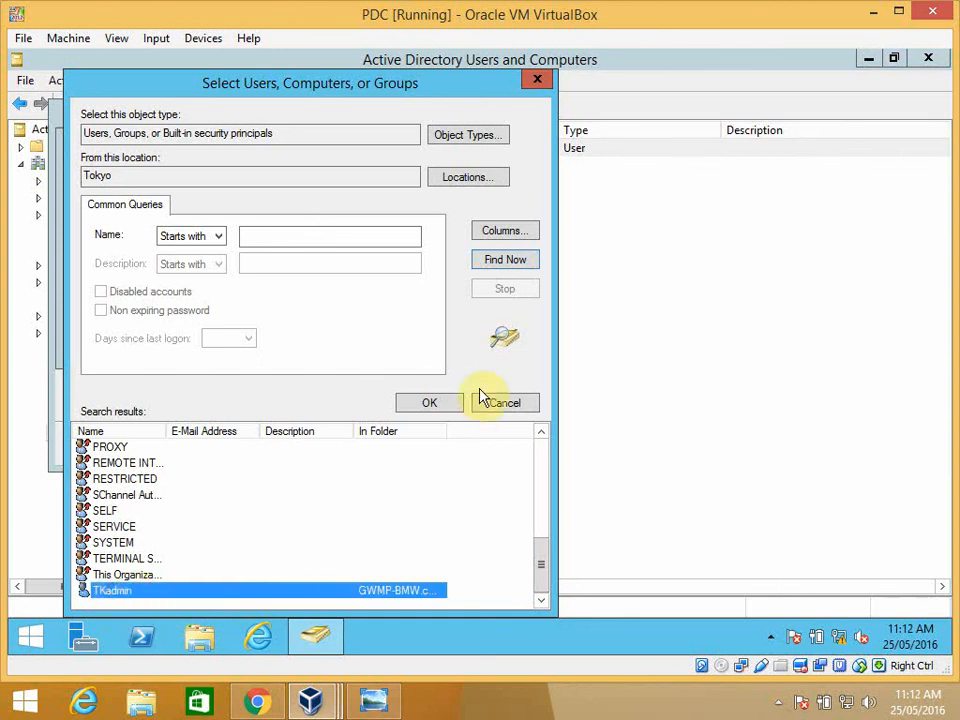
click(429, 404)
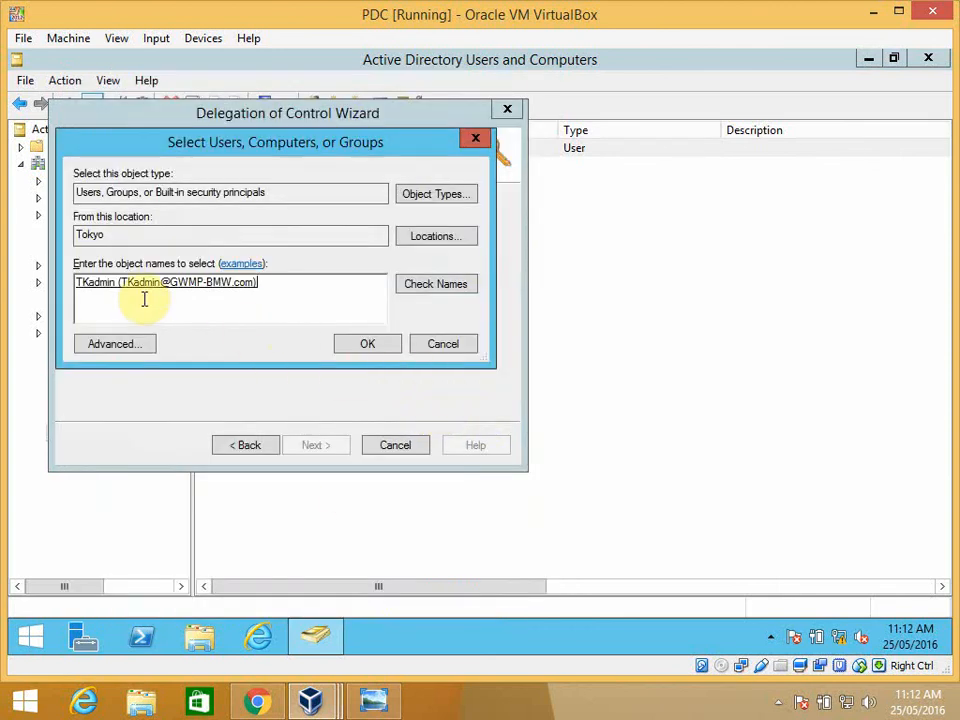
click(368, 347)
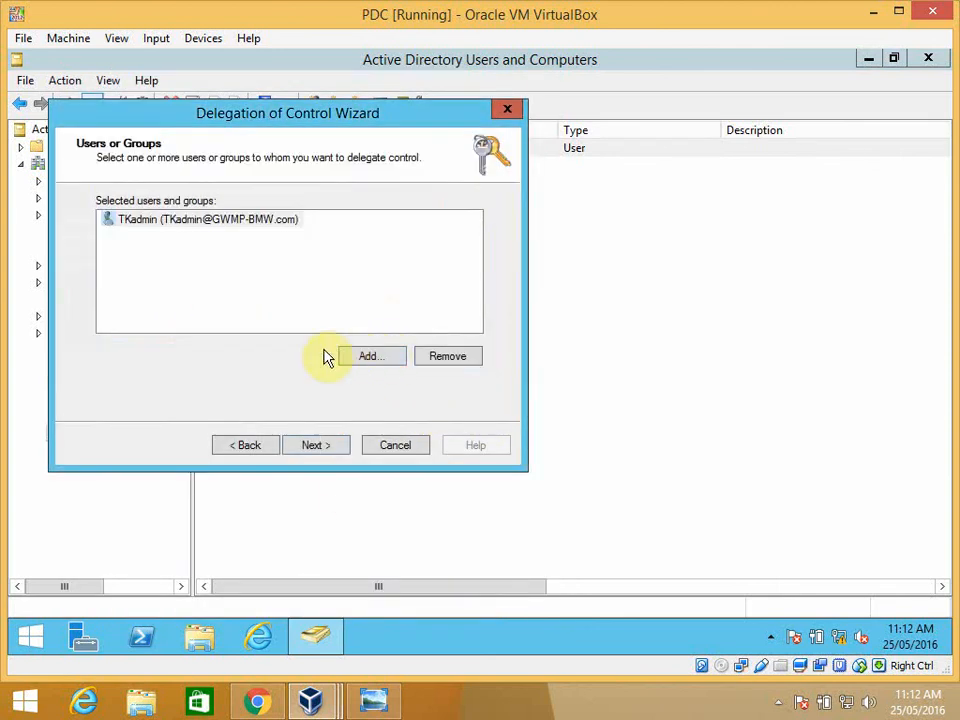
click(316, 447)
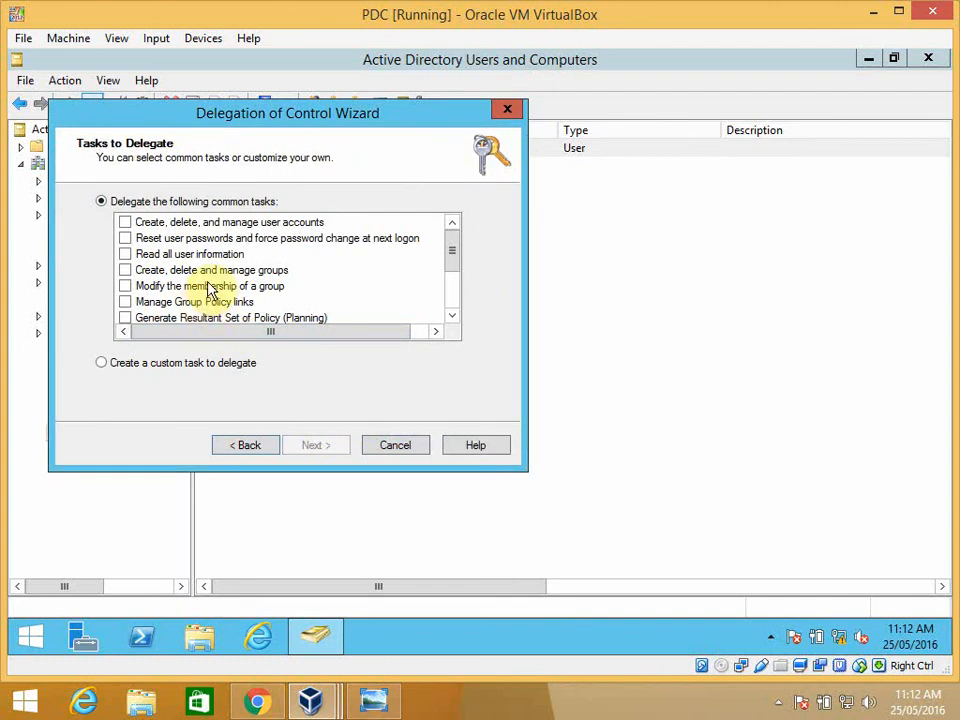
- Select tasks for managing user accounts, resetting passwords, managing groups, modifying group membership, managing Group Policy links, and generating Resultant Set of Policy (Planning and Logging)
click(126, 224)
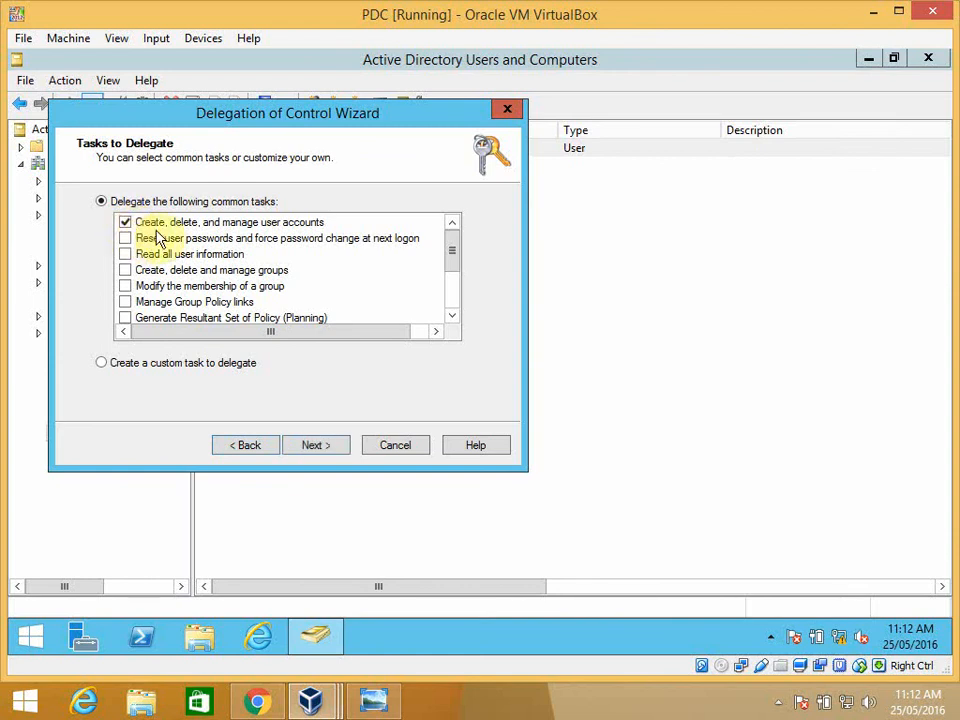
click(126, 240)
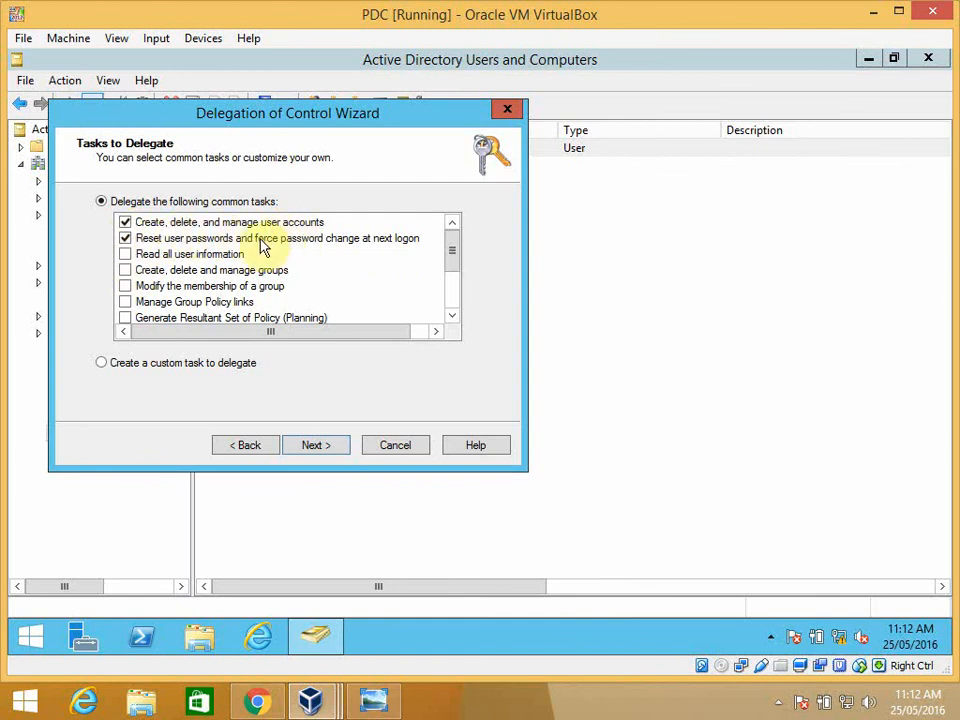
click(125, 287)
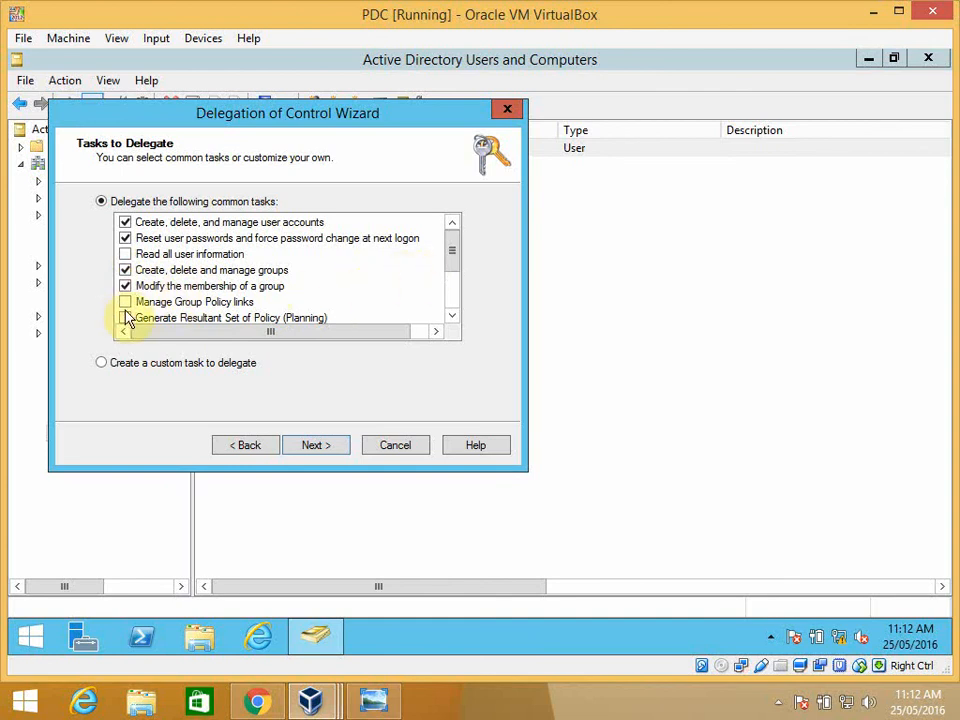
click(124, 302)
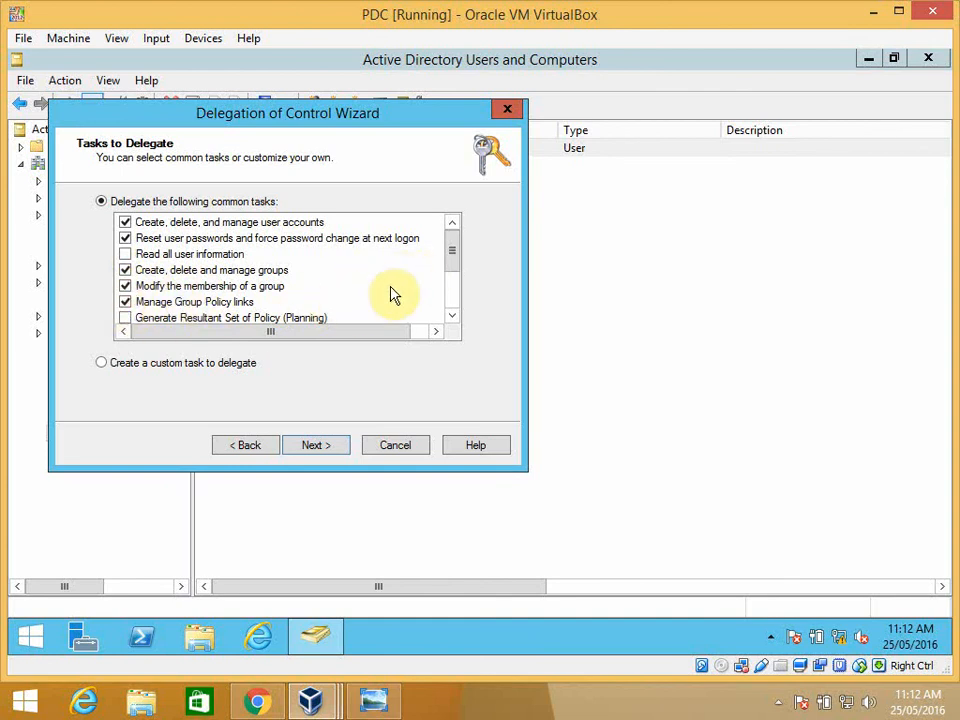
click(457, 273)
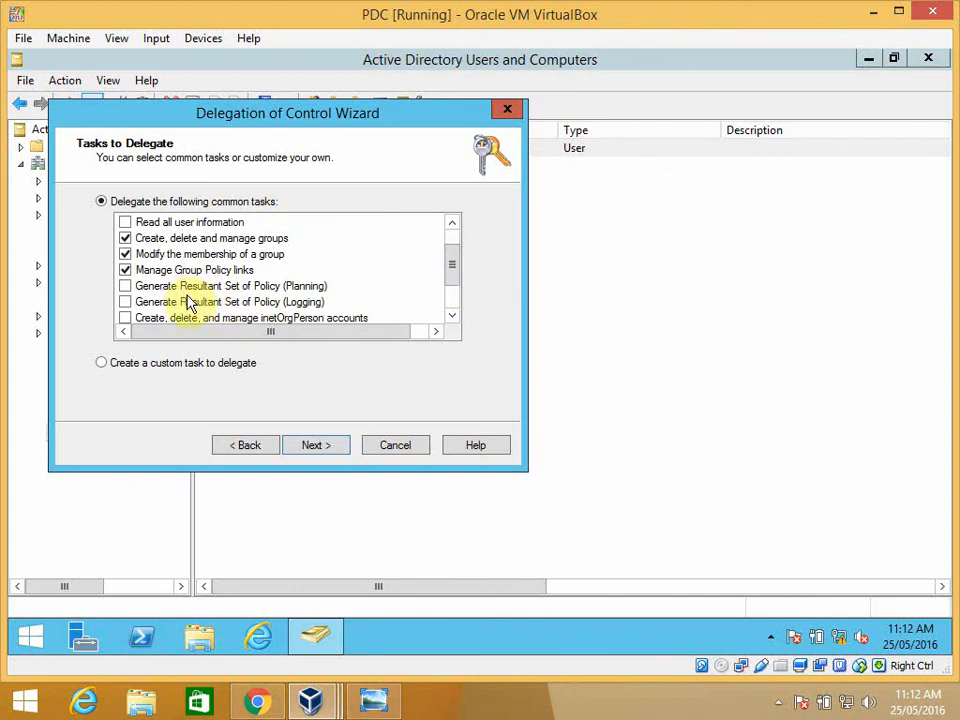
click(124, 287)
click(125, 302)
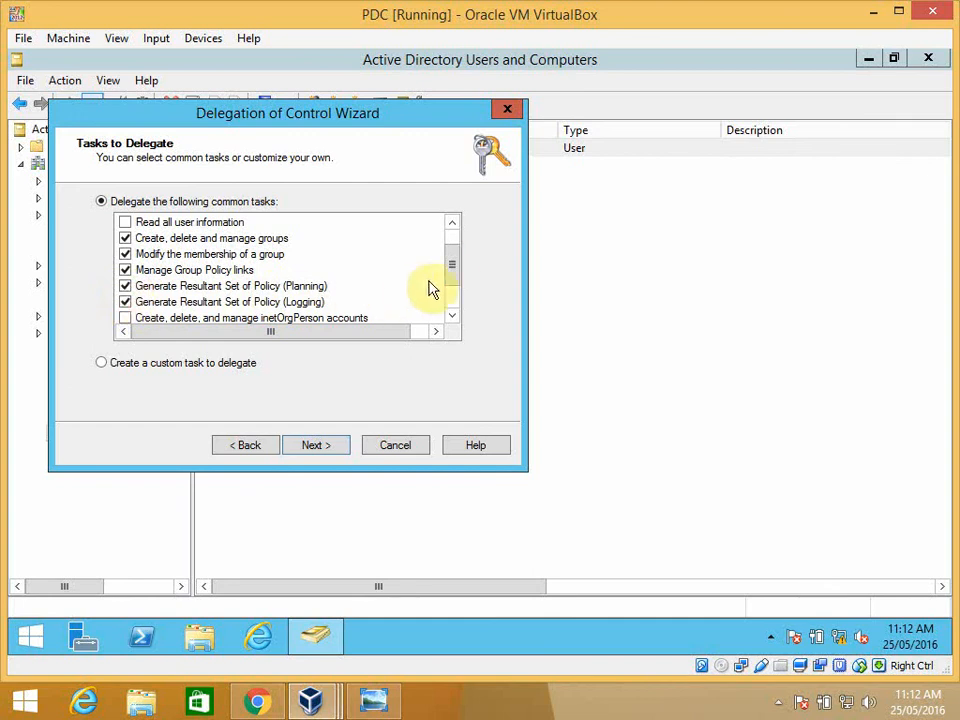
- Review the list of common tasks, accept the selection, and finish the Delegation of Control Wizard
drag(454, 279, 448, 306)
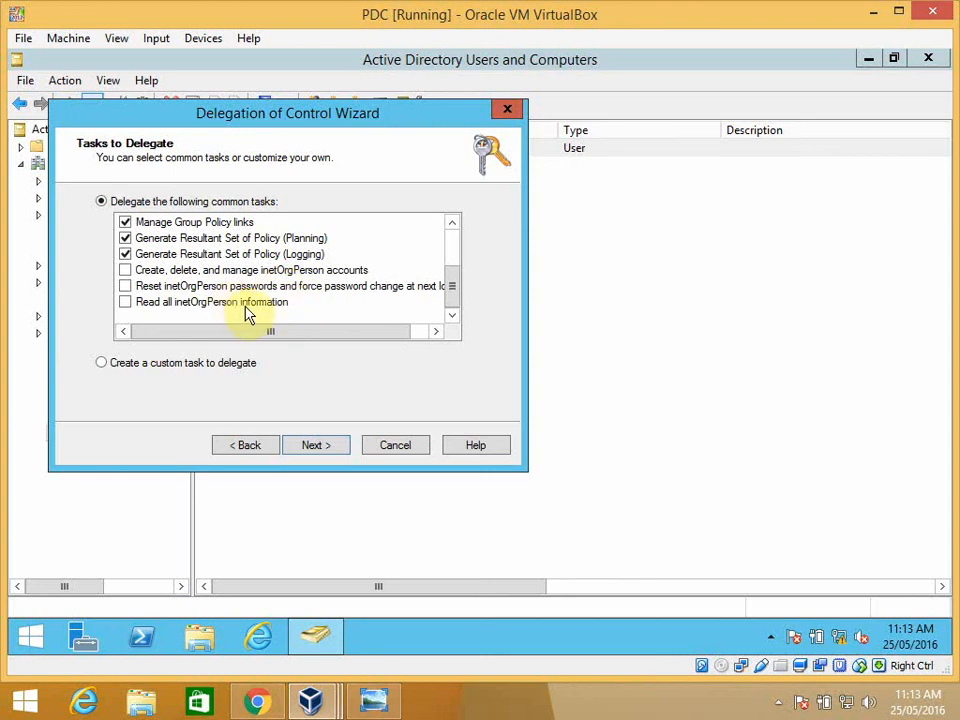
drag(449, 303, 446, 279)
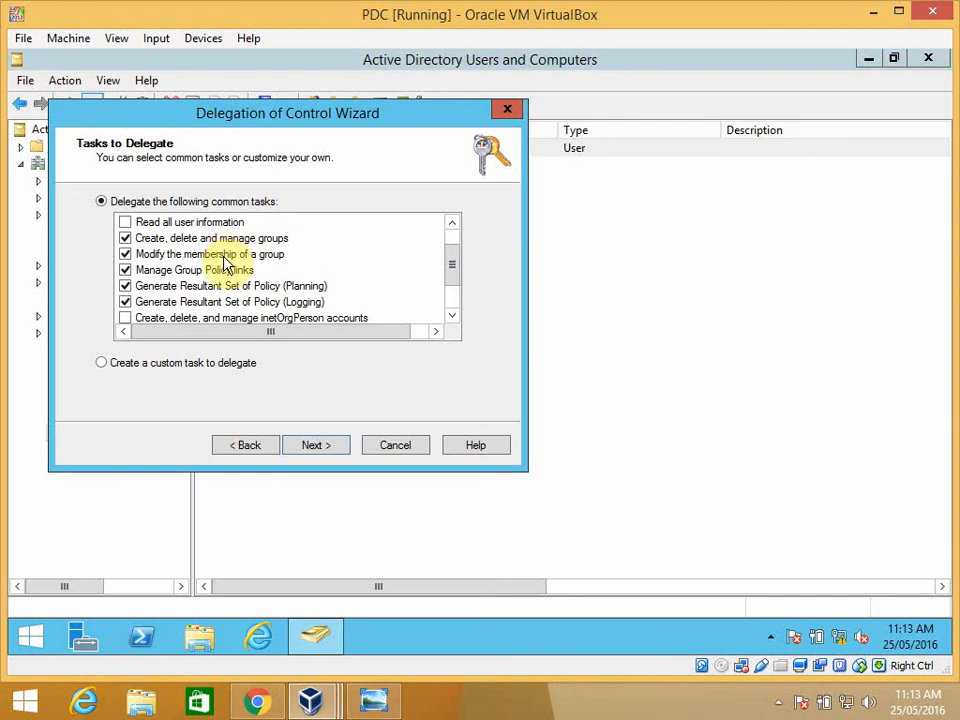
drag(452, 281, 452, 261)
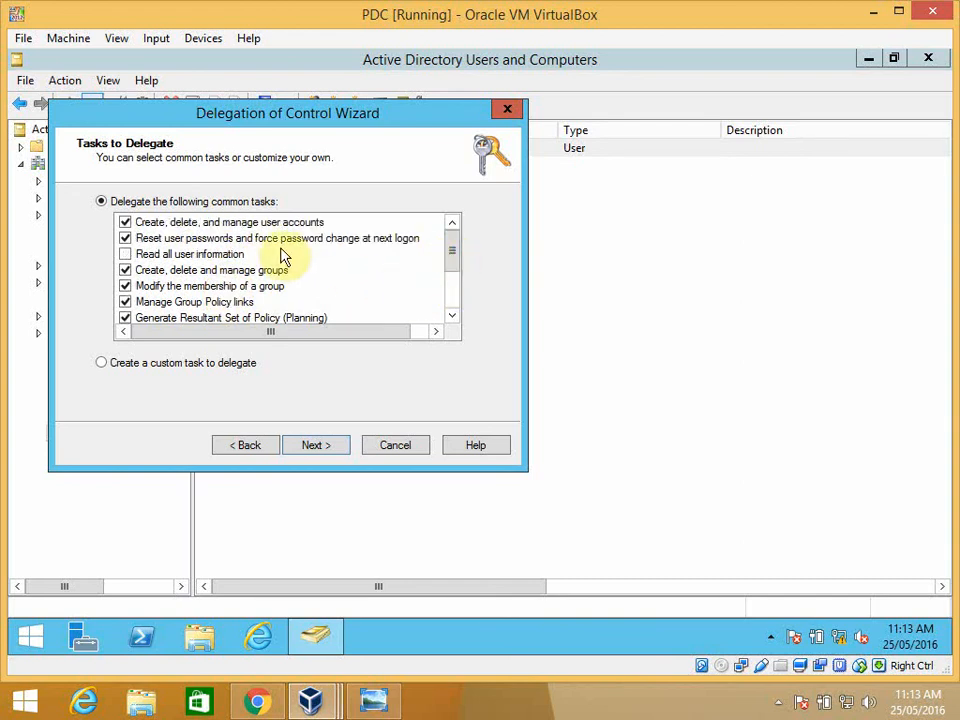
click(318, 447)
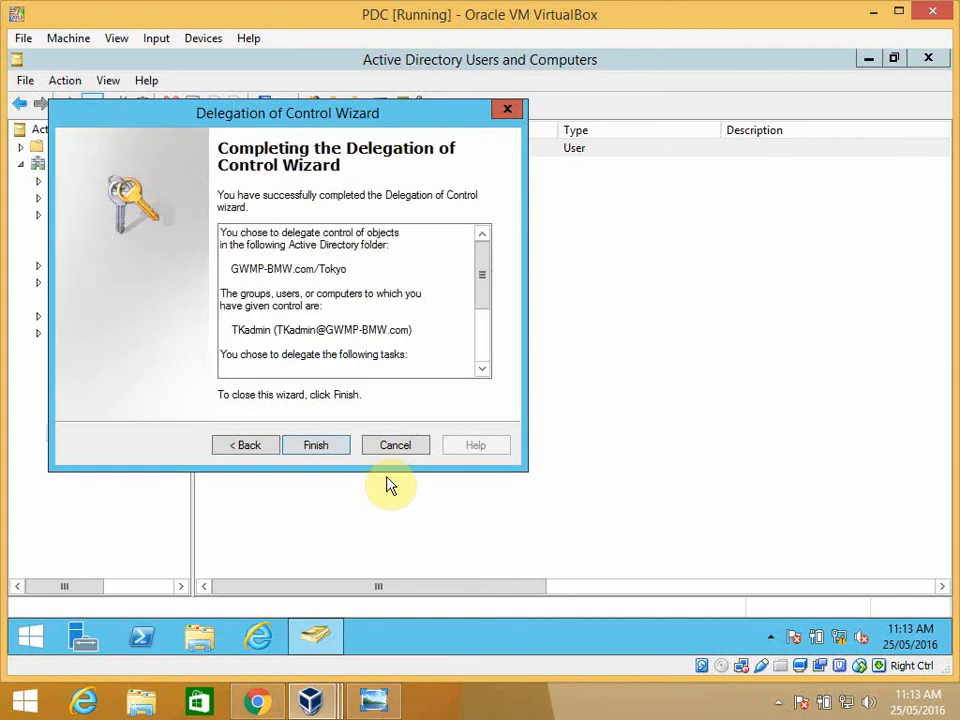
click(328, 450)
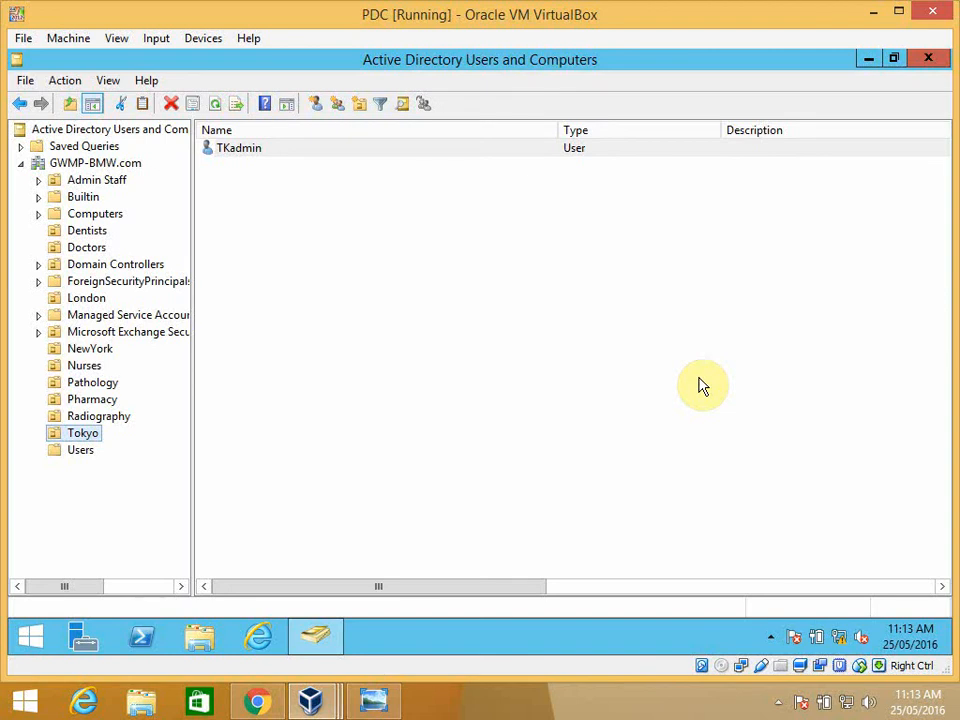
click(491, 712)
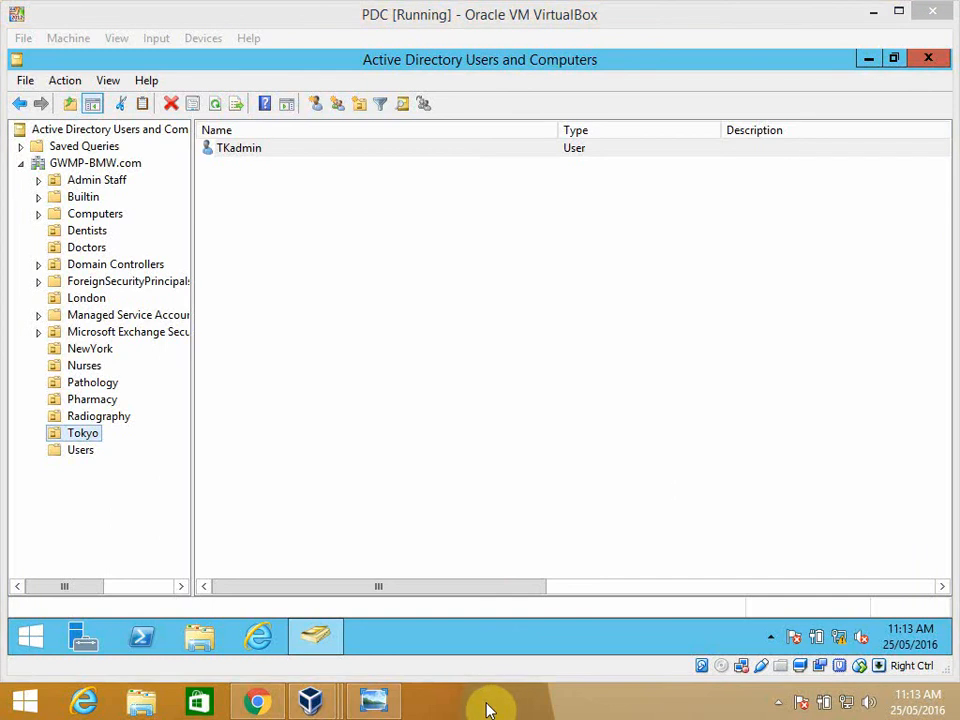